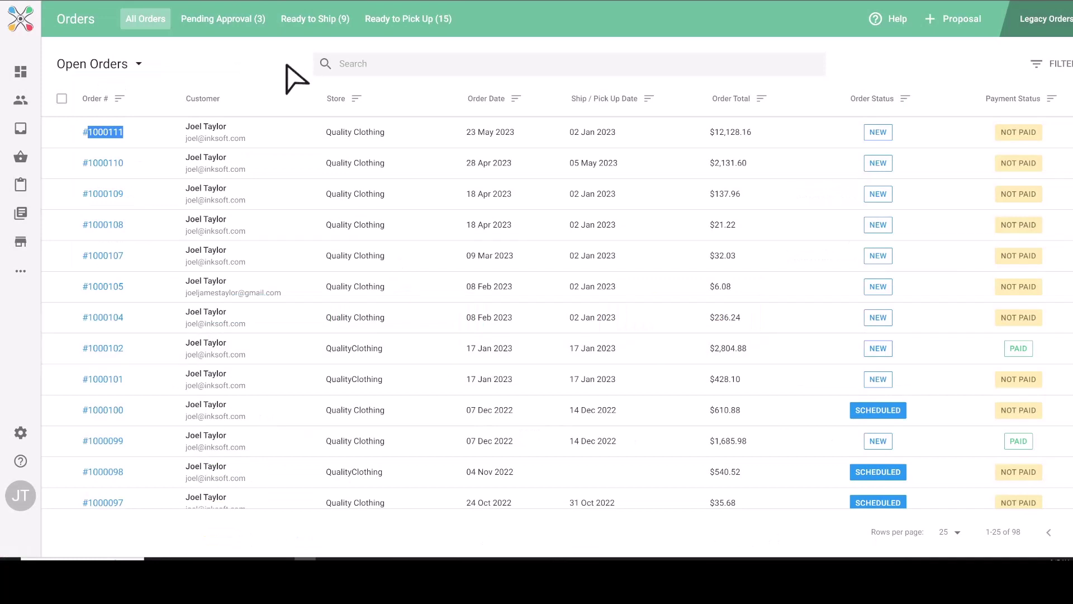
- Open the newest order in the All Orders list in a new browser tab and look through its items
left_click(280, 71)
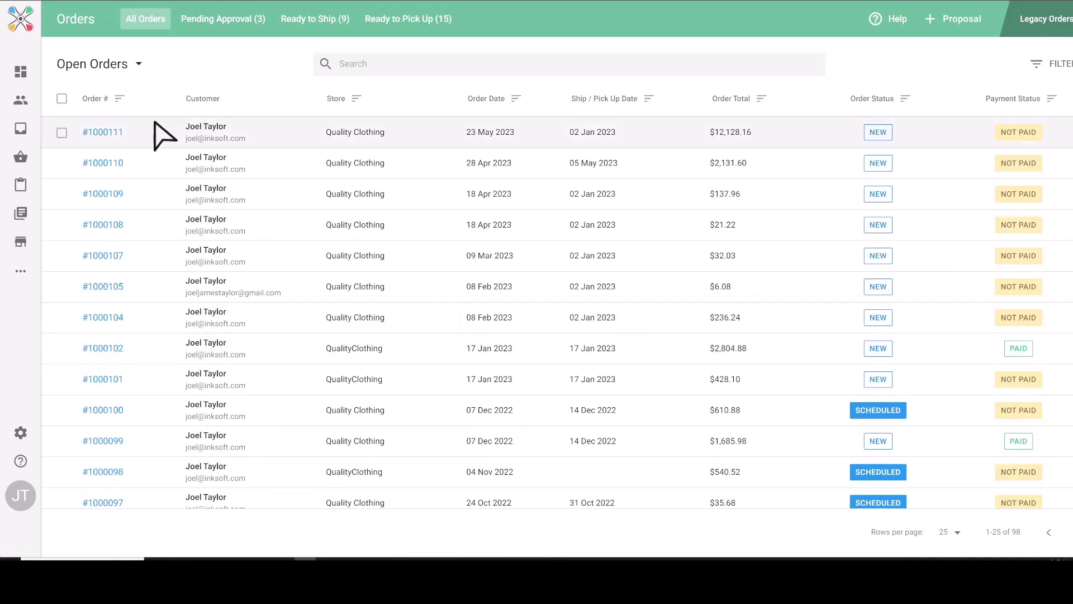
left_click_drag(124, 132, 87, 132)
right_click(117, 135)
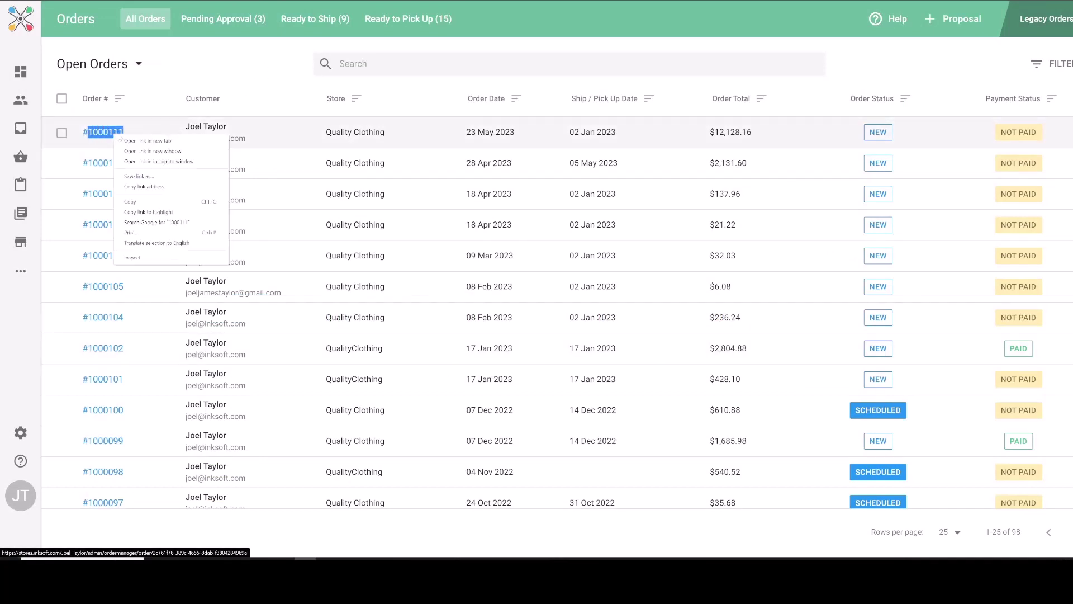
left_click(140, 143)
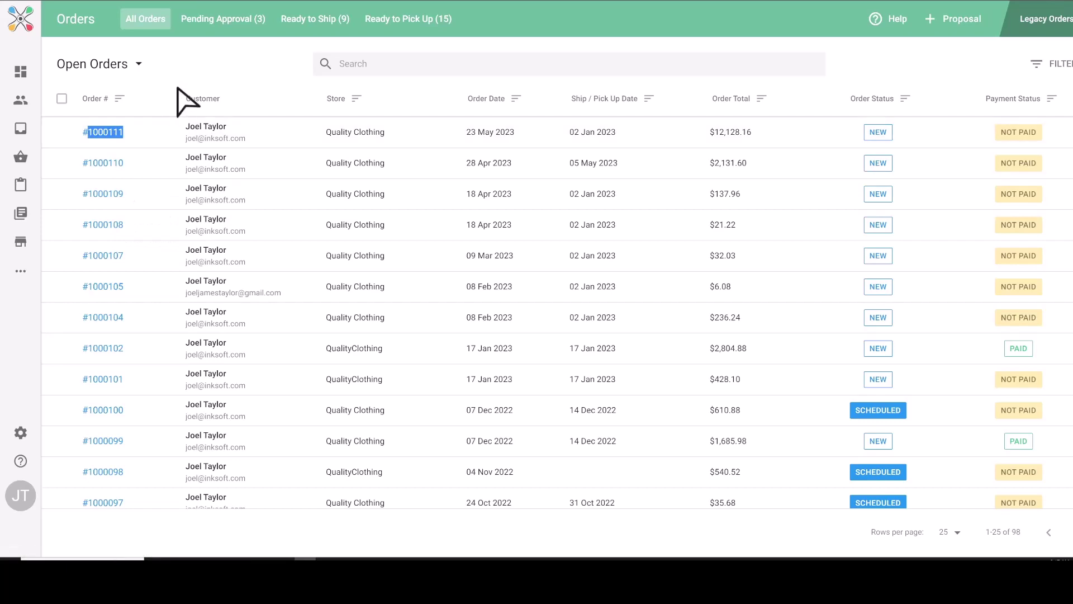
left_click(213, 2)
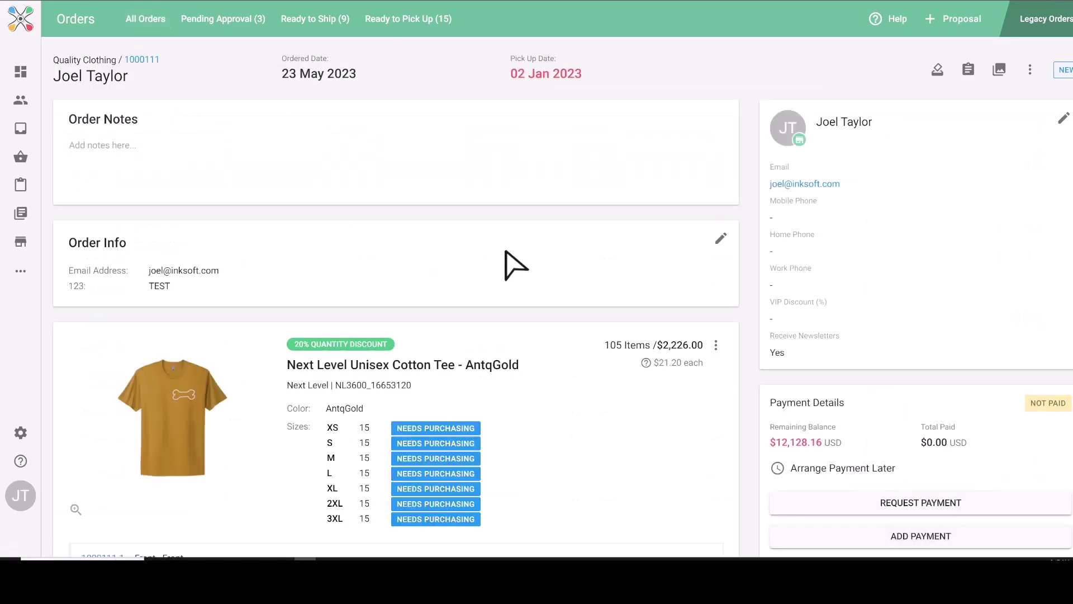
scroll(517, 255, "down", 4)
scroll(427, 285, "down", 20)
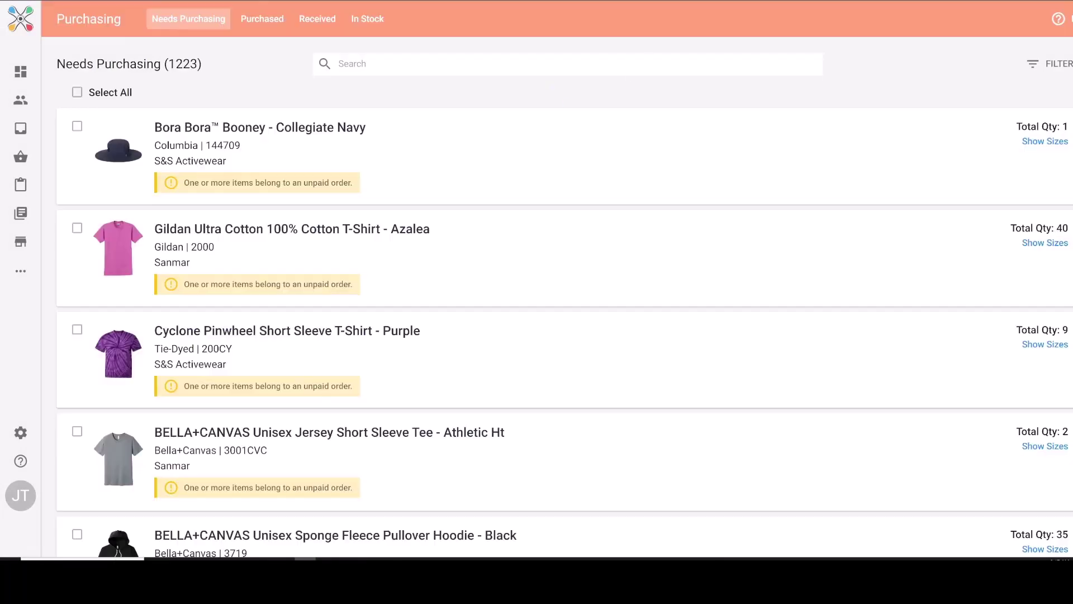
- Search the Needs Purchasing list by the number of the newest order
left_click(358, 64)
type("1000111")
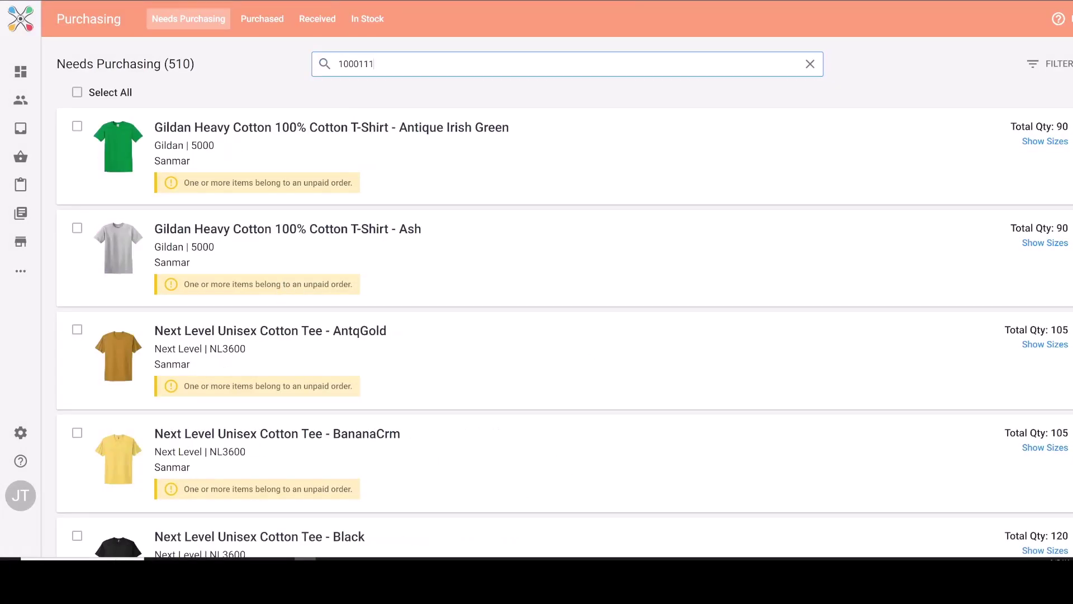
left_click(254, 66)
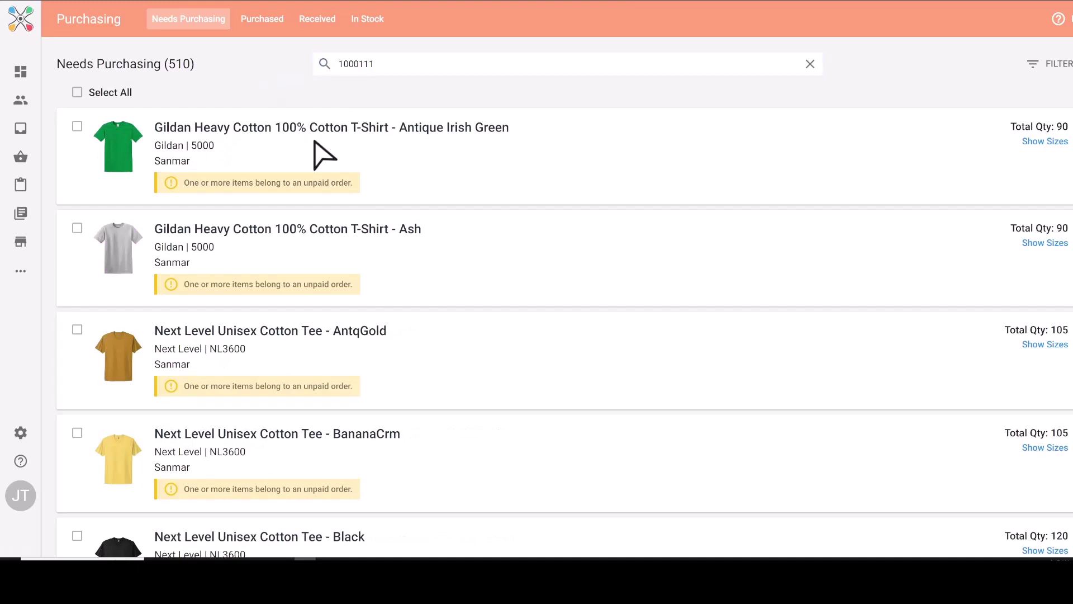
scroll(324, 302, "down", 1)
scroll(328, 417, "up", 1)
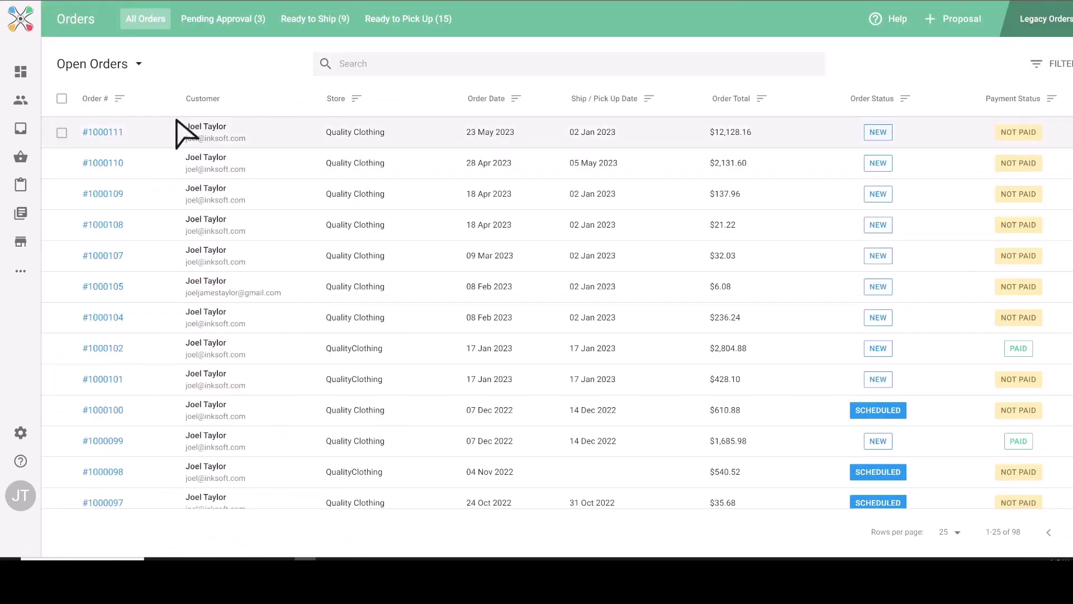
- Examine the newest order's number, and the New, In Progress and Done columns on the Proposals board
left_click_drag(177, 122, 86, 139)
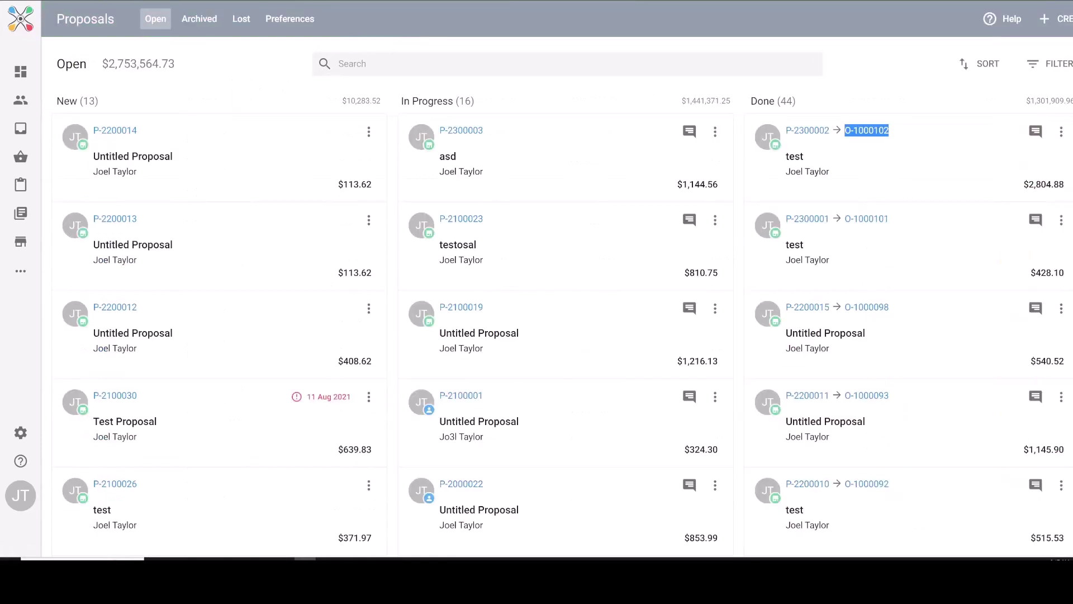
left_click_drag(55, 101, 263, 113)
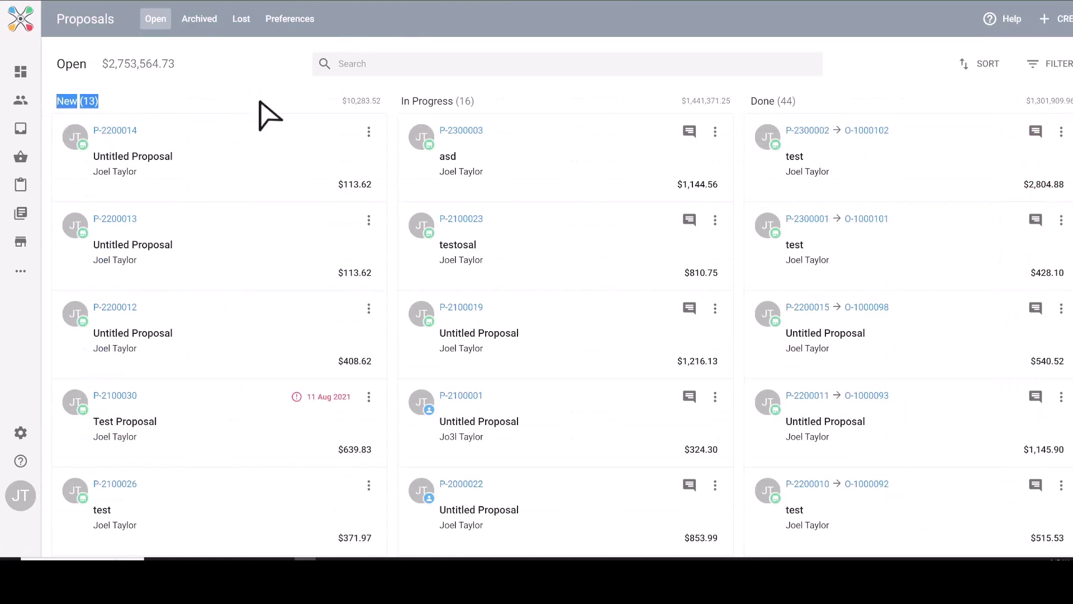
left_click_drag(495, 101, 404, 104)
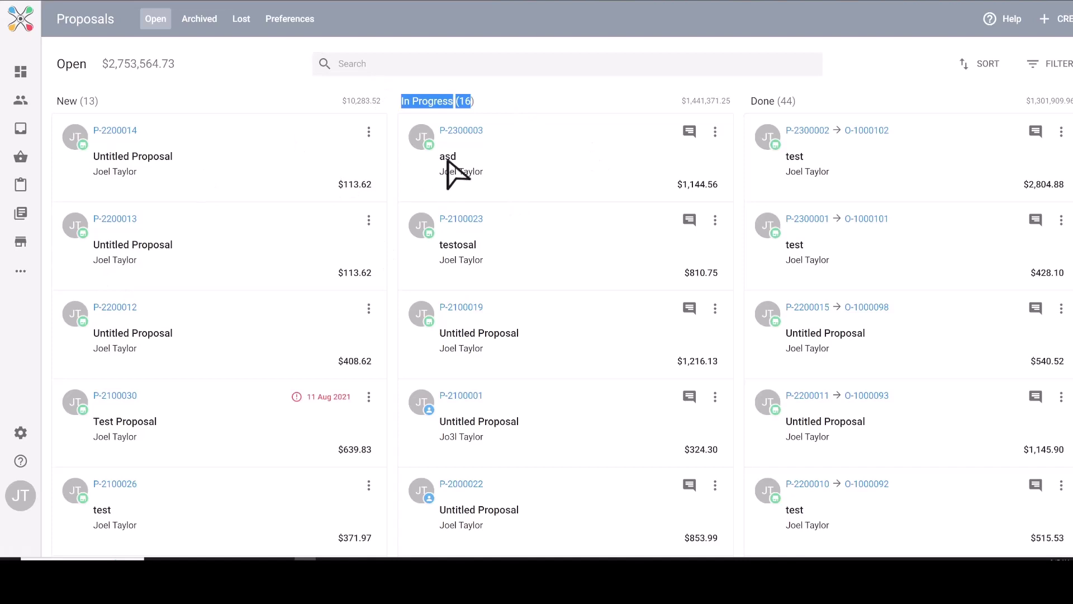
left_click_drag(802, 104, 747, 104)
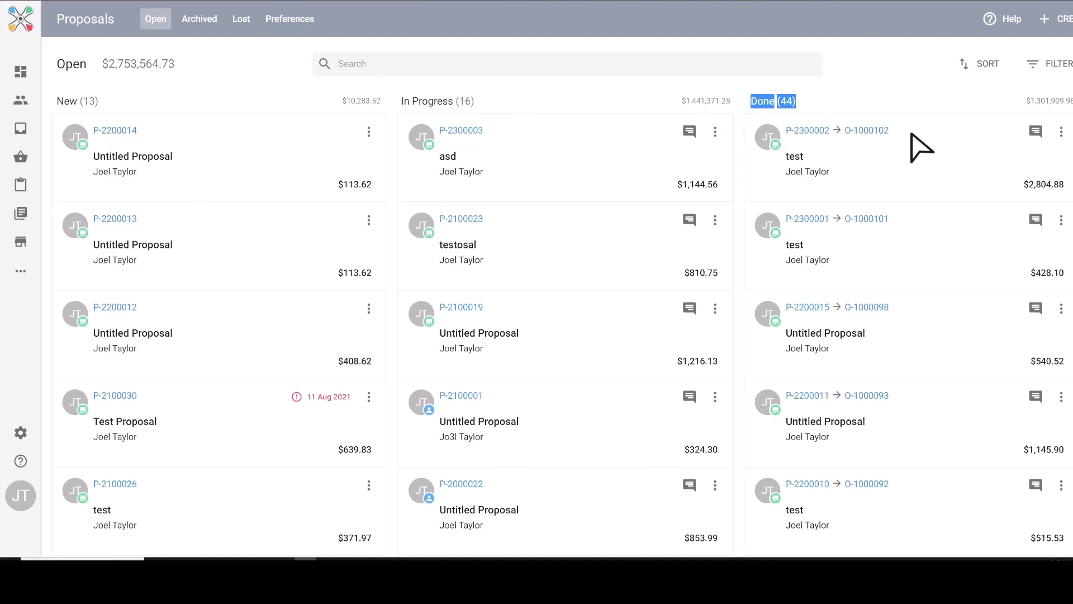
left_click_drag(891, 131, 642, 89)
left_click(164, 105)
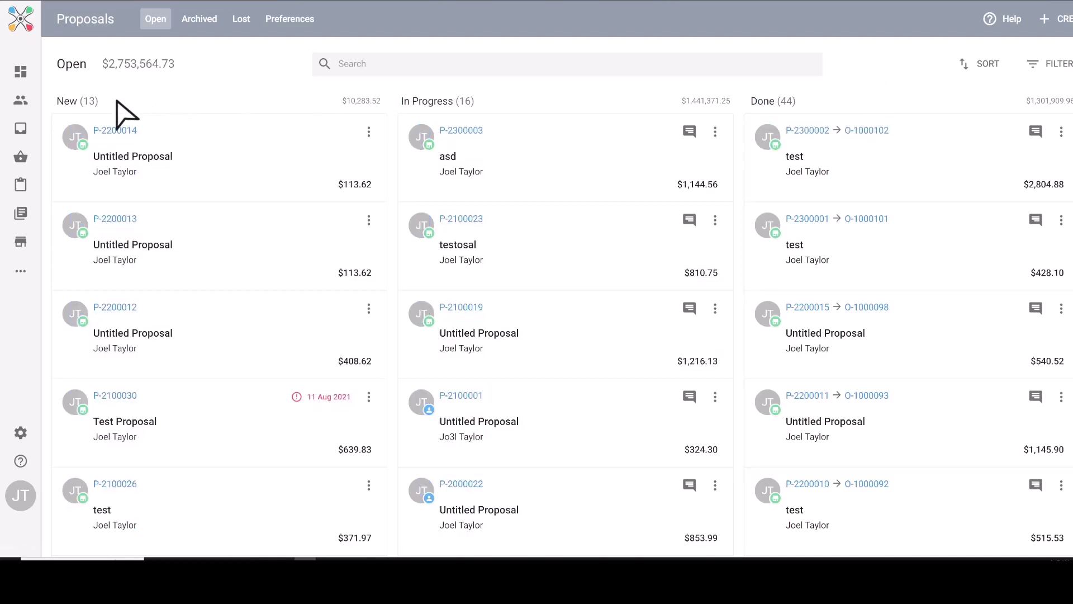
left_click_drag(116, 102, 57, 109)
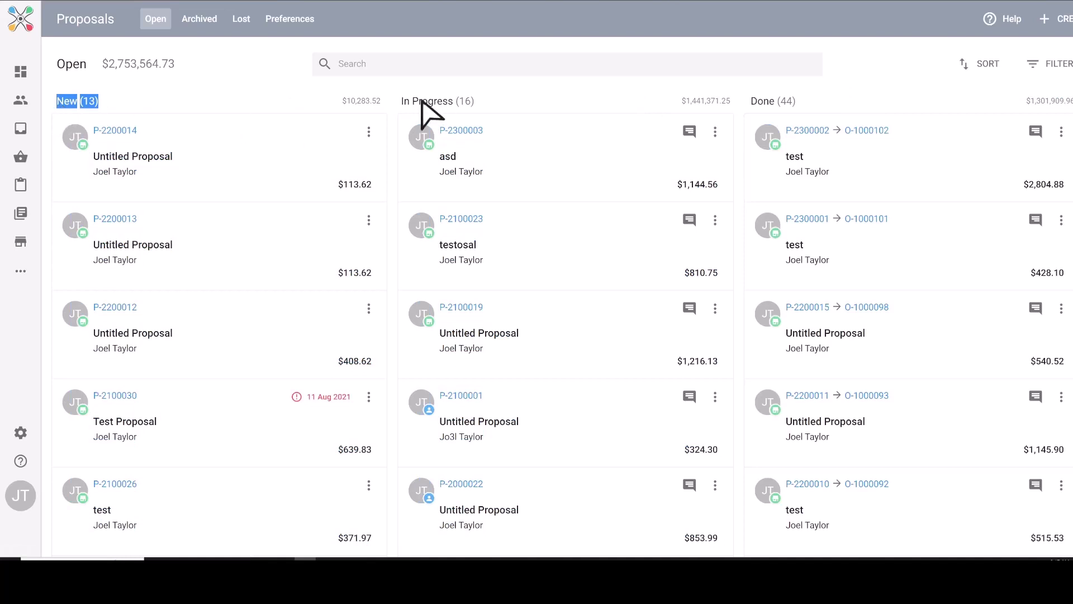
left_click_drag(399, 102, 474, 104)
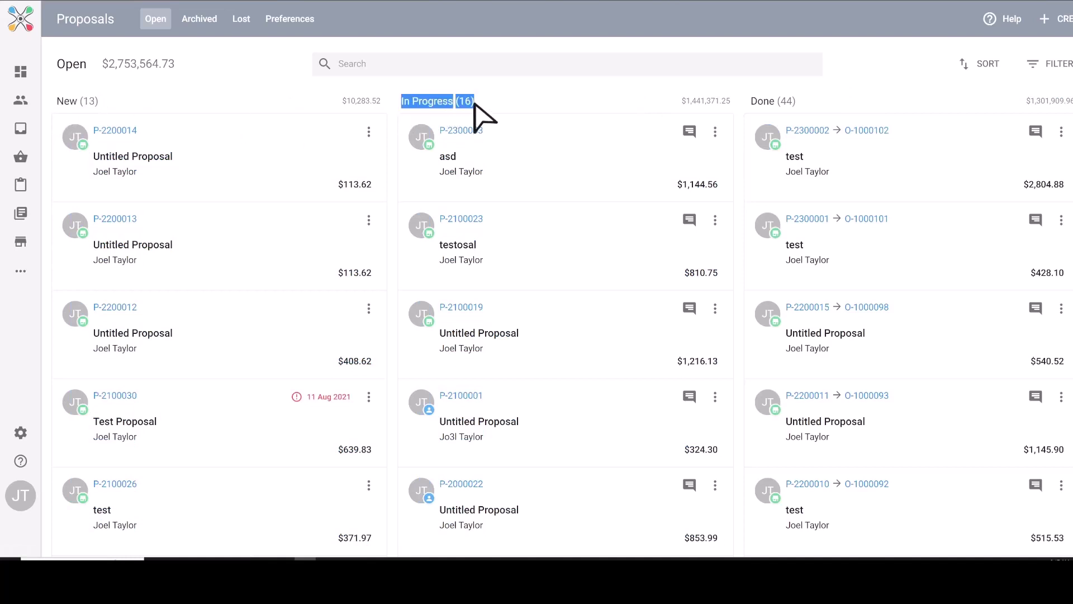
left_click(551, 144)
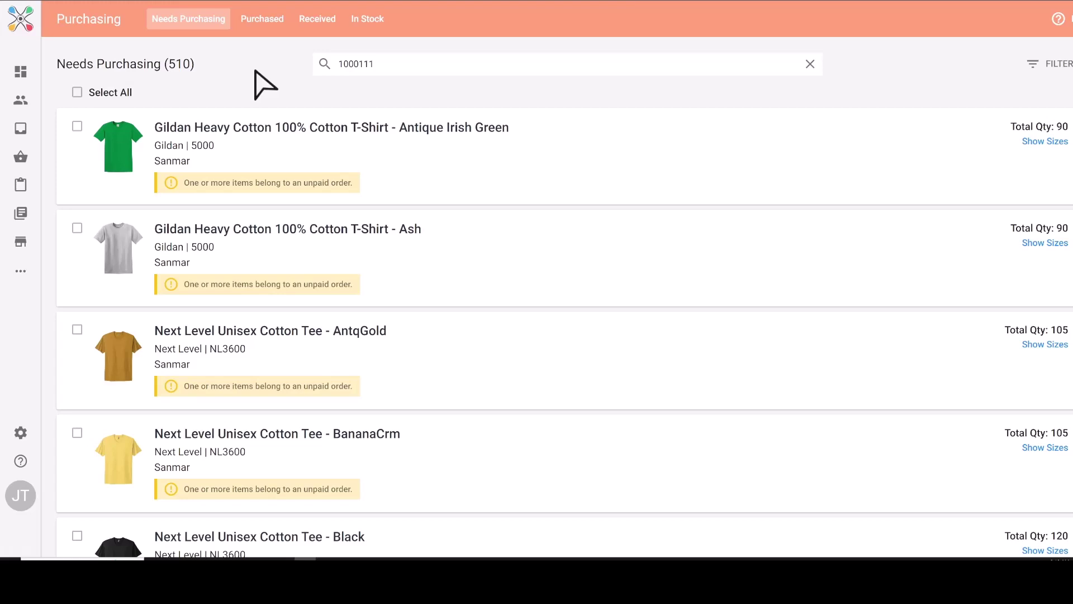
- Inspect the size breakdown of the Antique Irish Green Gildan T-shirt and select all its sizes for purchasing
left_click(361, 139)
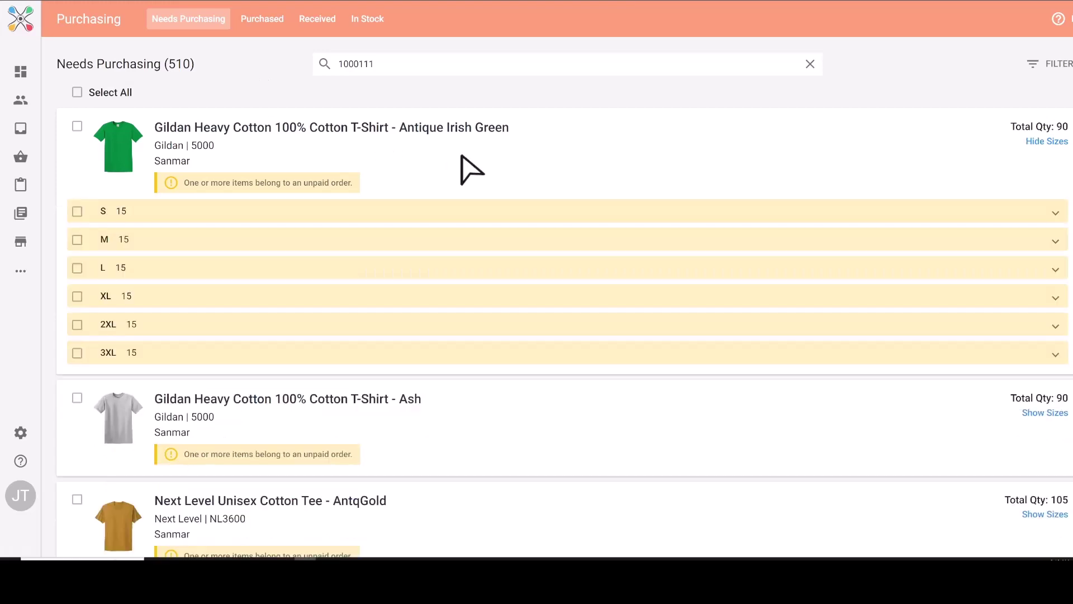
left_click(353, 165)
left_click(350, 152)
left_click(77, 126)
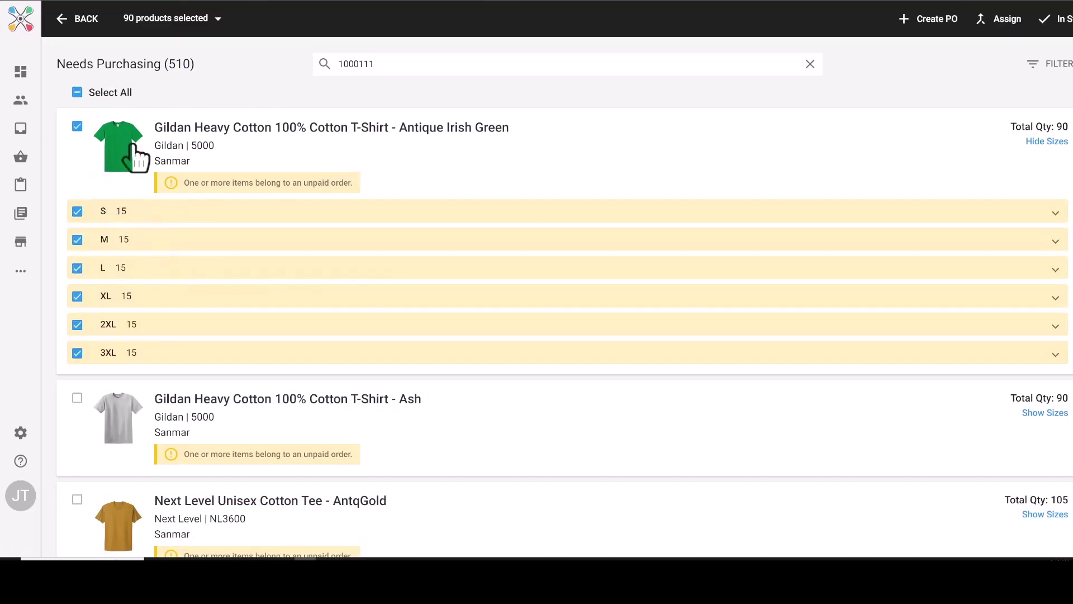
left_click(291, 151)
- Add the Ash Gildan T-shirt to the selection and check the size breakdowns of both Gildan shirts
left_click(77, 229)
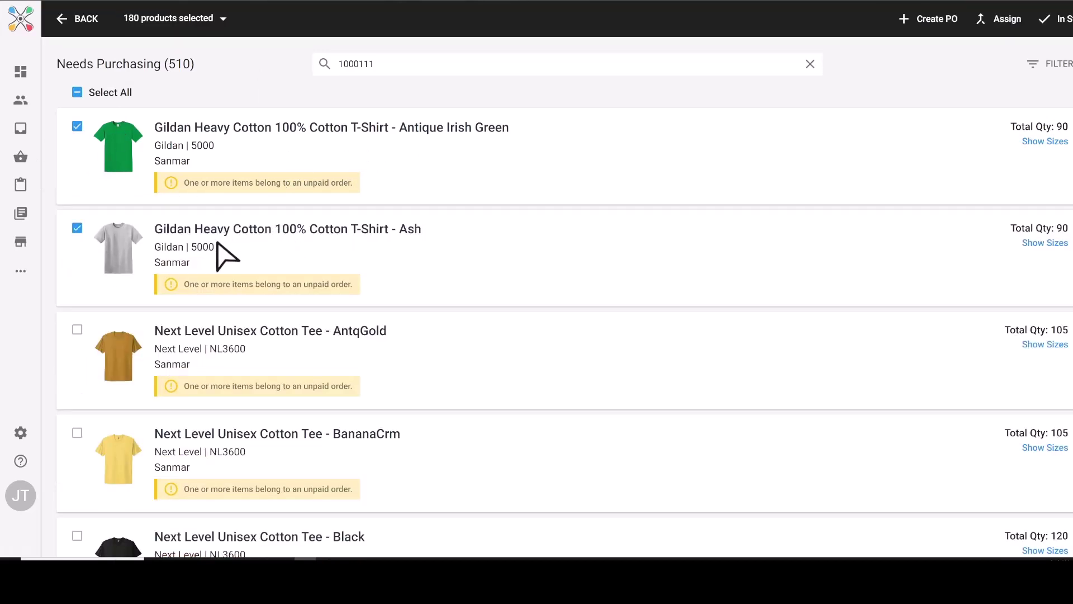
left_click(280, 264)
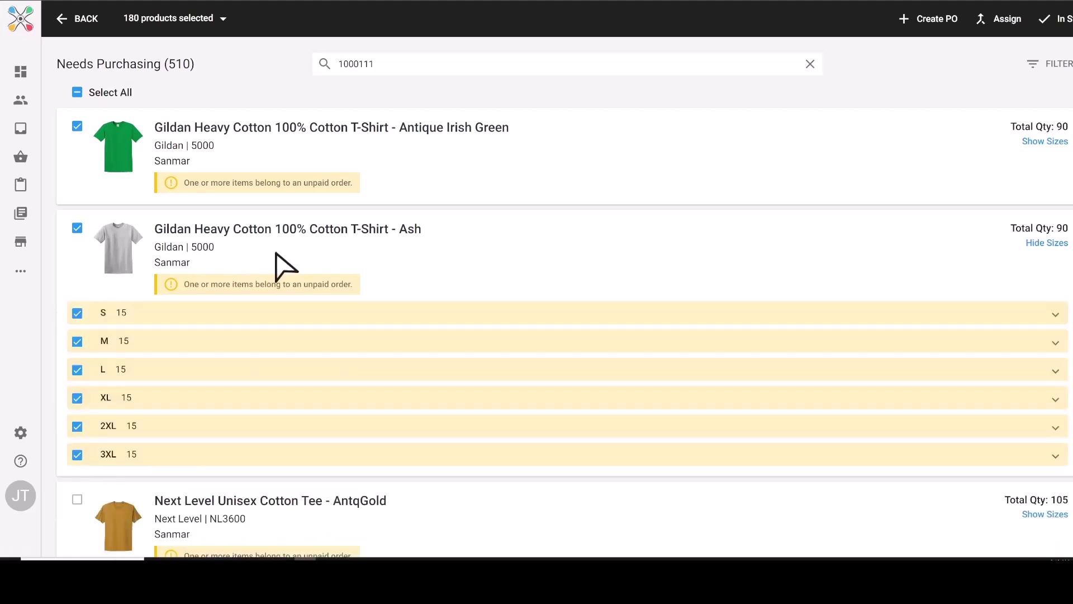
left_click(177, 317)
left_click(177, 317)
left_click(292, 275)
left_click(347, 185)
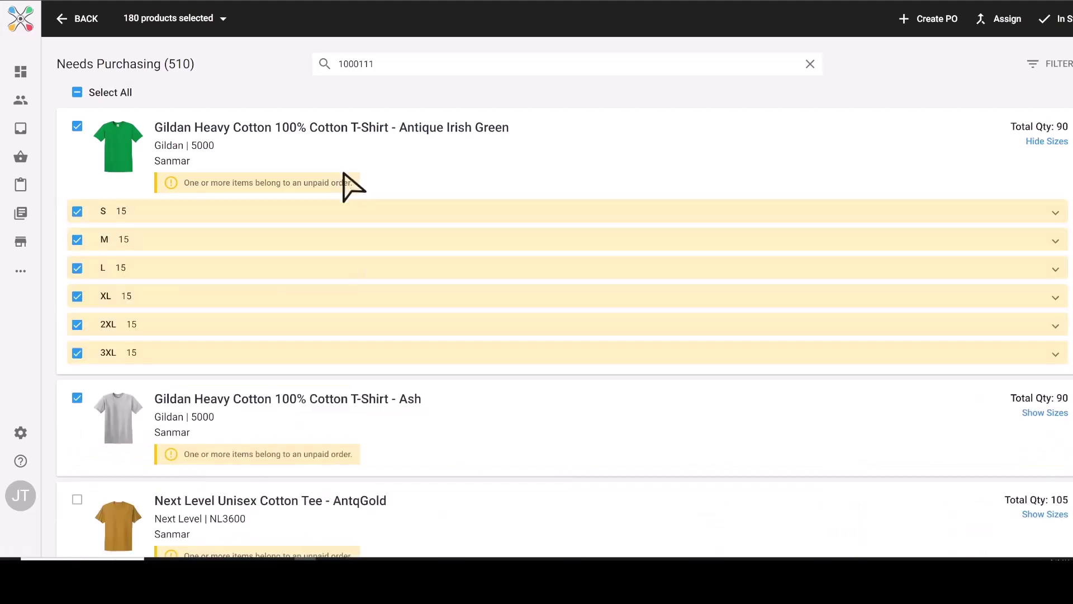
left_click(347, 168)
- Select all products found for the order and start a purchase order with Sanmar as the supplier
left_click(77, 92)
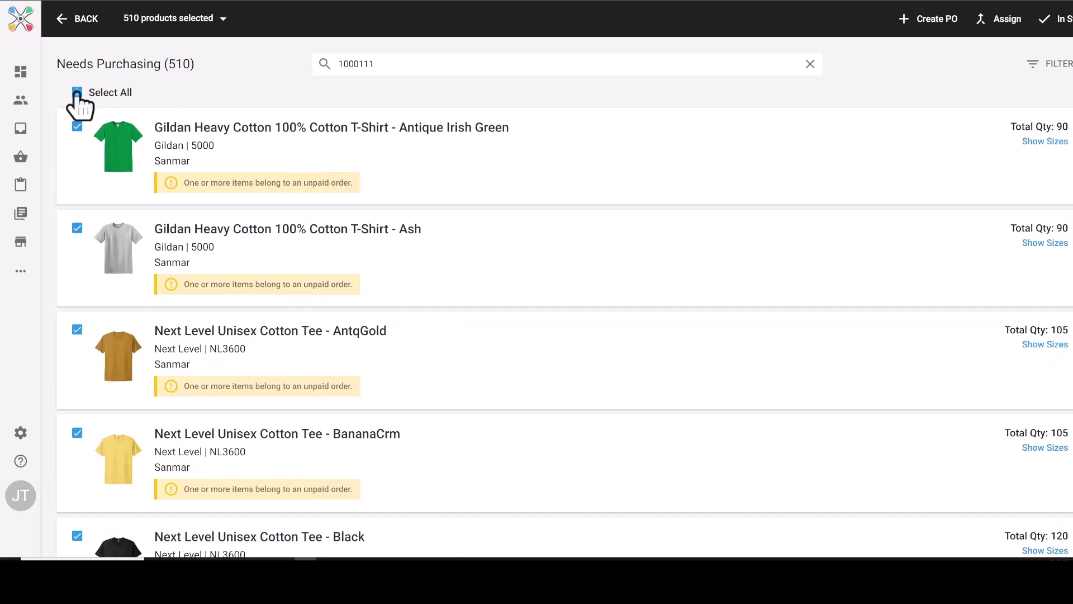
left_click(931, 28)
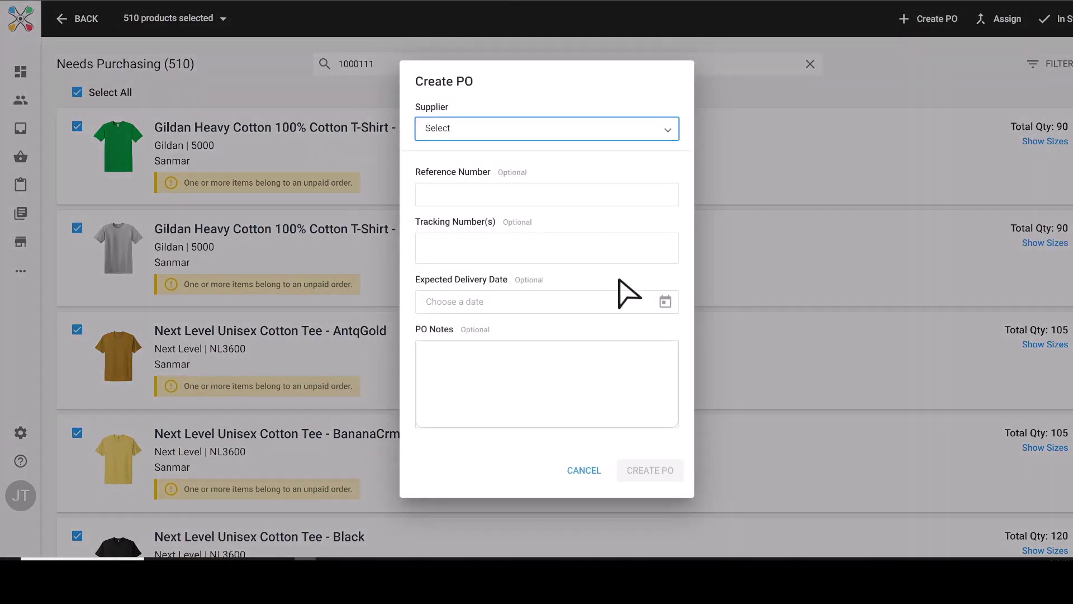
left_click(581, 128)
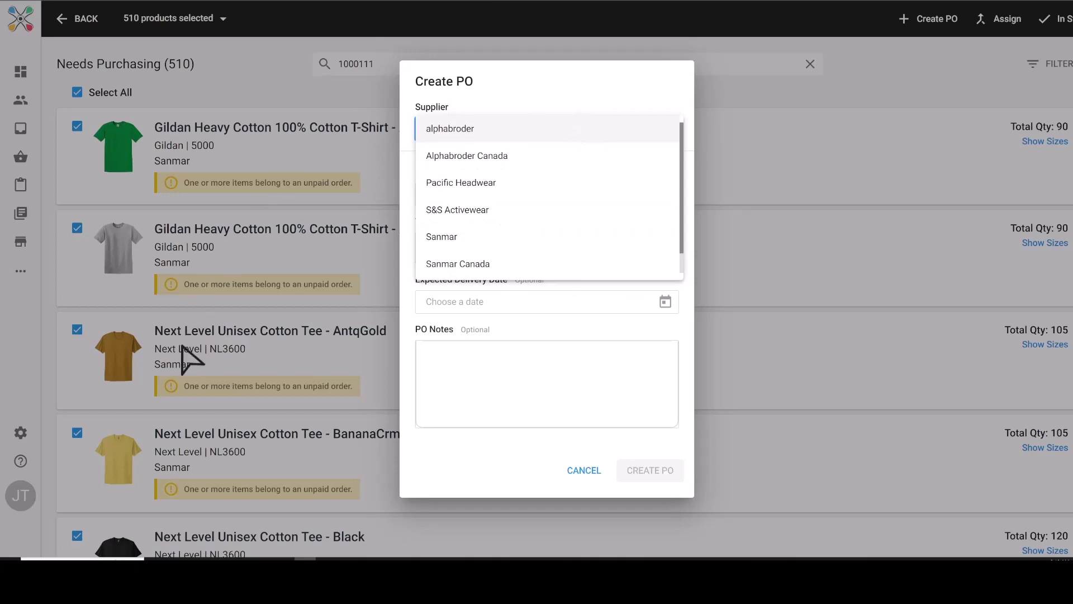
left_click(472, 237)
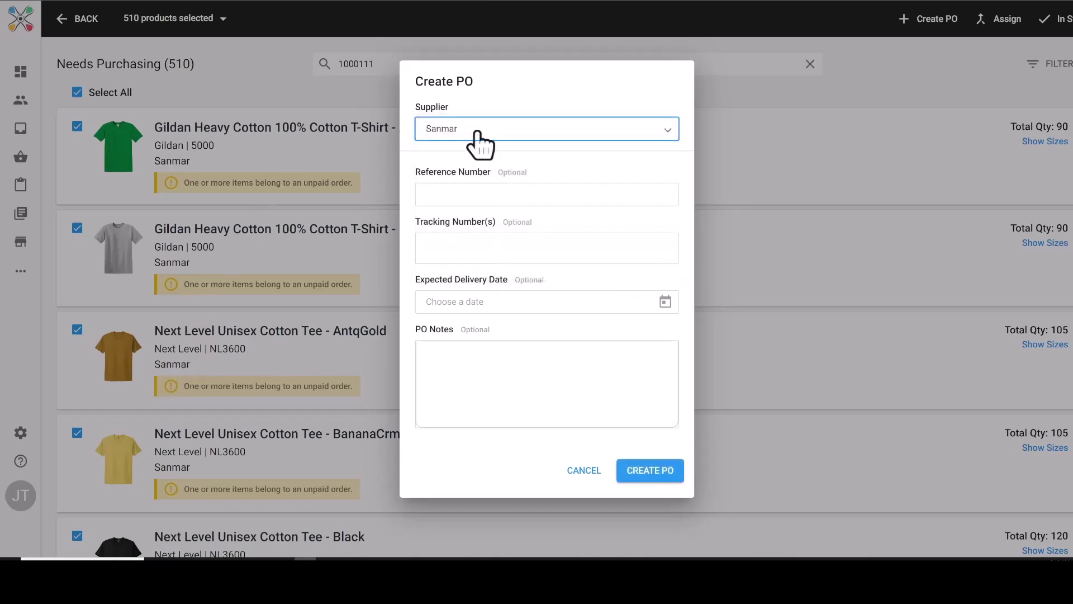
- Look over the supplier choices, reference number field and expected delivery date calendar of the purchase order without changing them
left_click(479, 137)
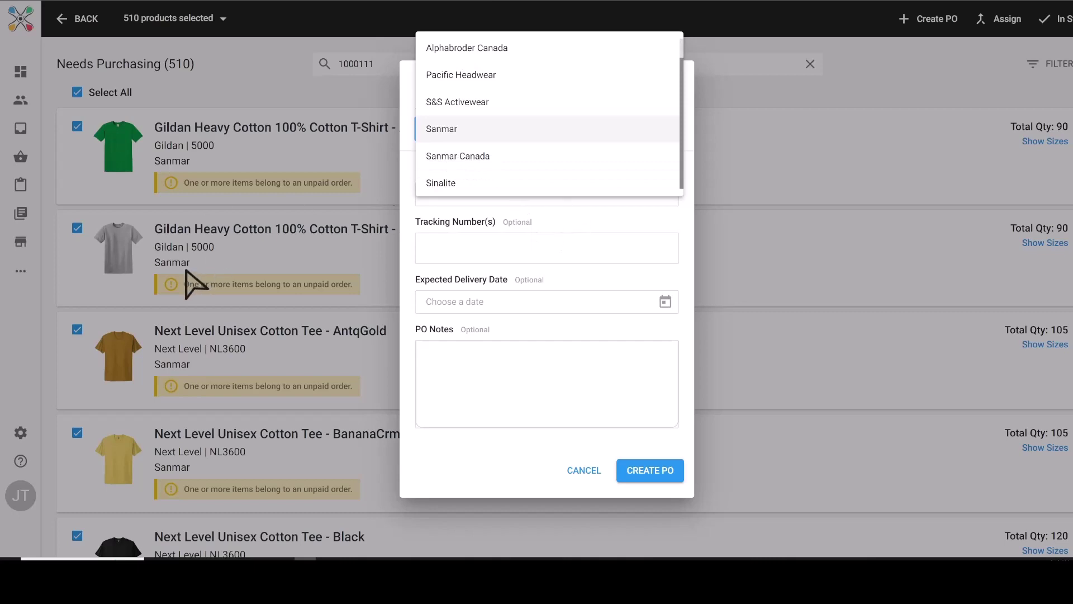
left_click(563, 211)
left_click_drag(420, 179, 554, 174)
left_click(606, 194)
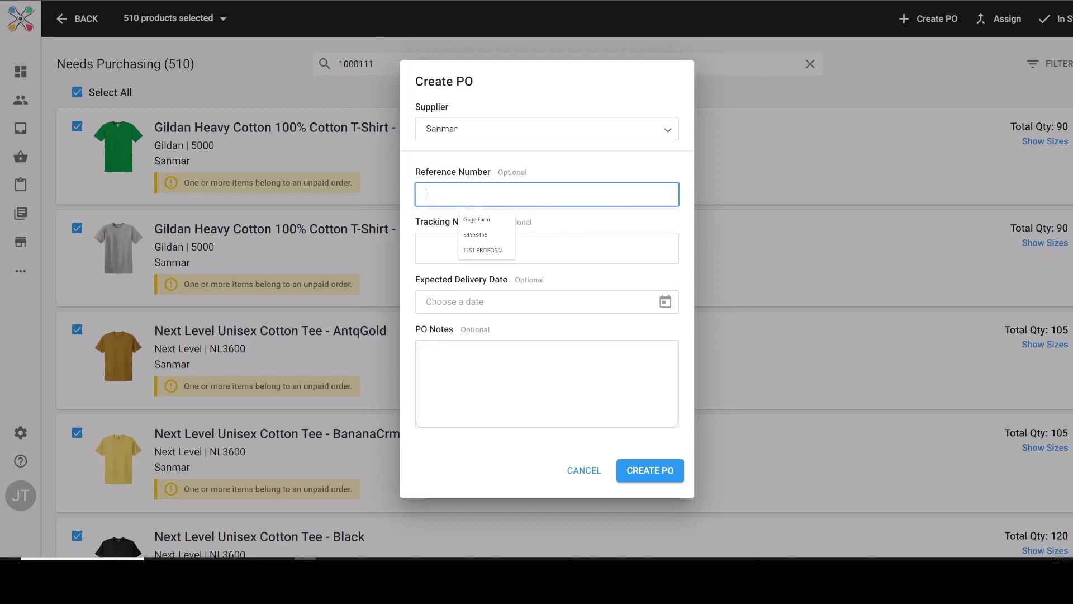
left_click(587, 174)
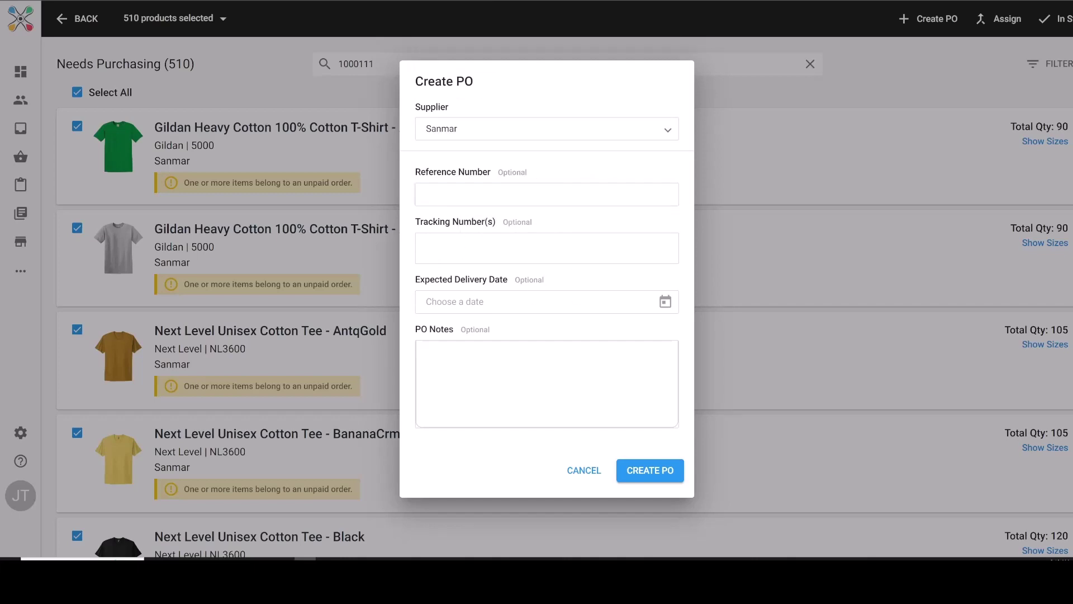
left_click(665, 304)
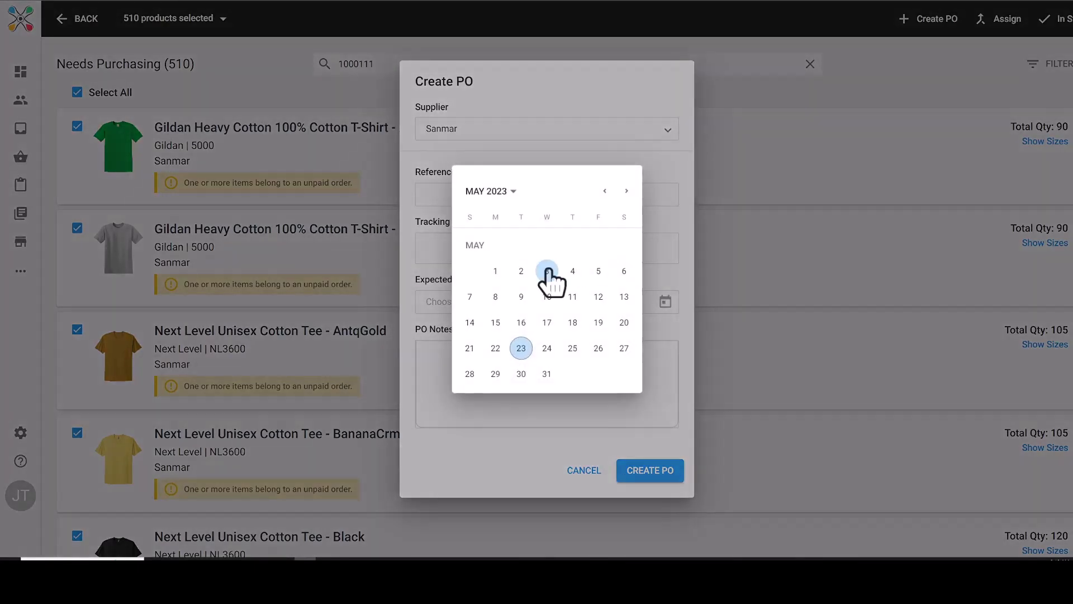
left_click(674, 274)
- Enter NOTES as the PO notes and create the Sanmar purchase order
left_click(524, 367)
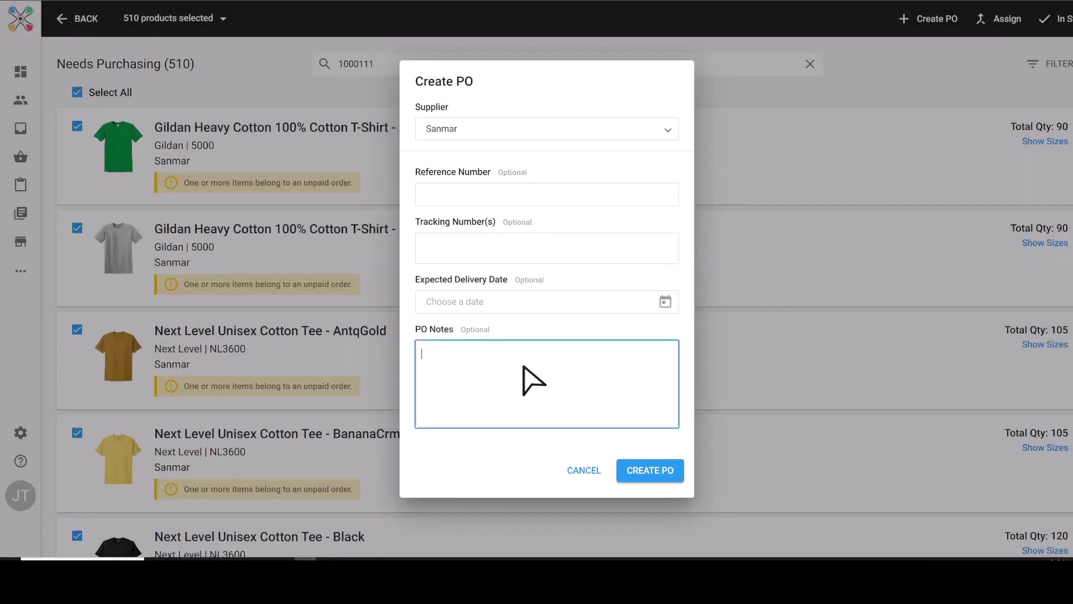
type("NOTES")
left_click(650, 471)
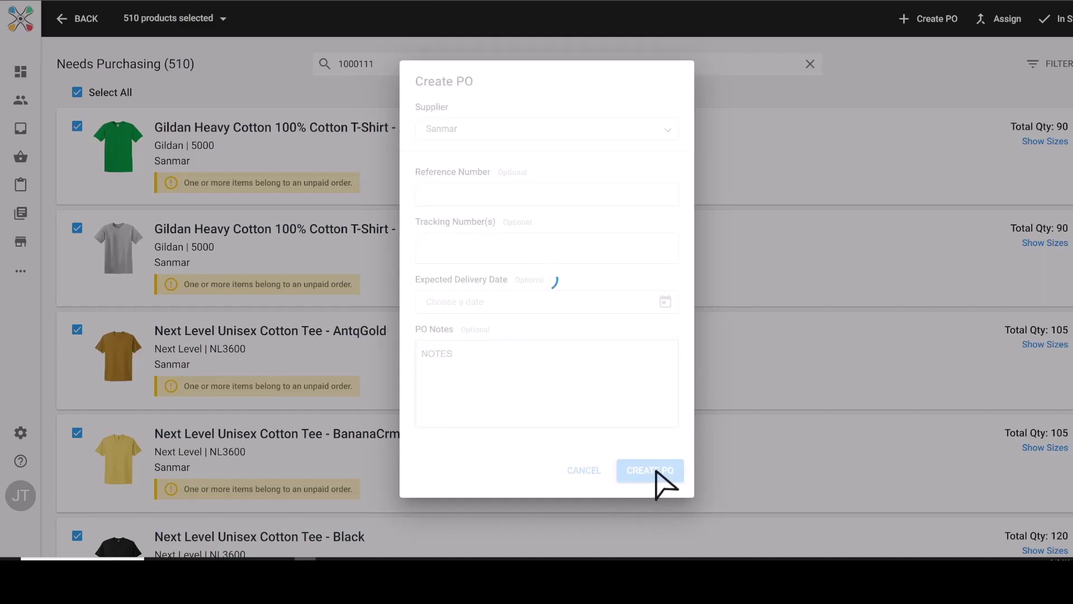
- Clear the product search and open the newest Sanmar purchase order, dated 23 May 2023, among the purchased ones
key("BackSpace")
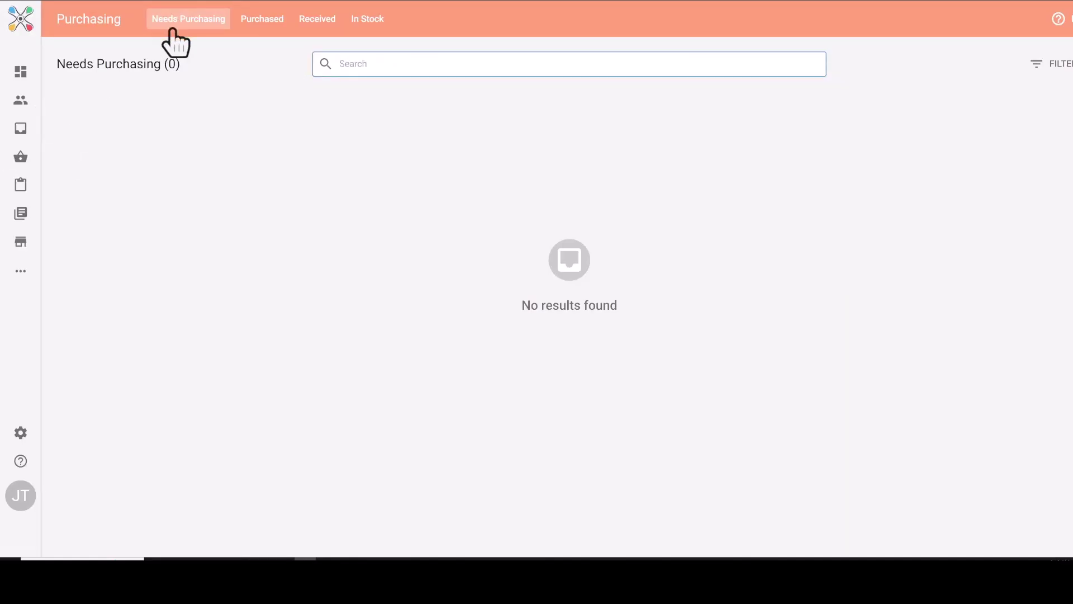
left_click(265, 17)
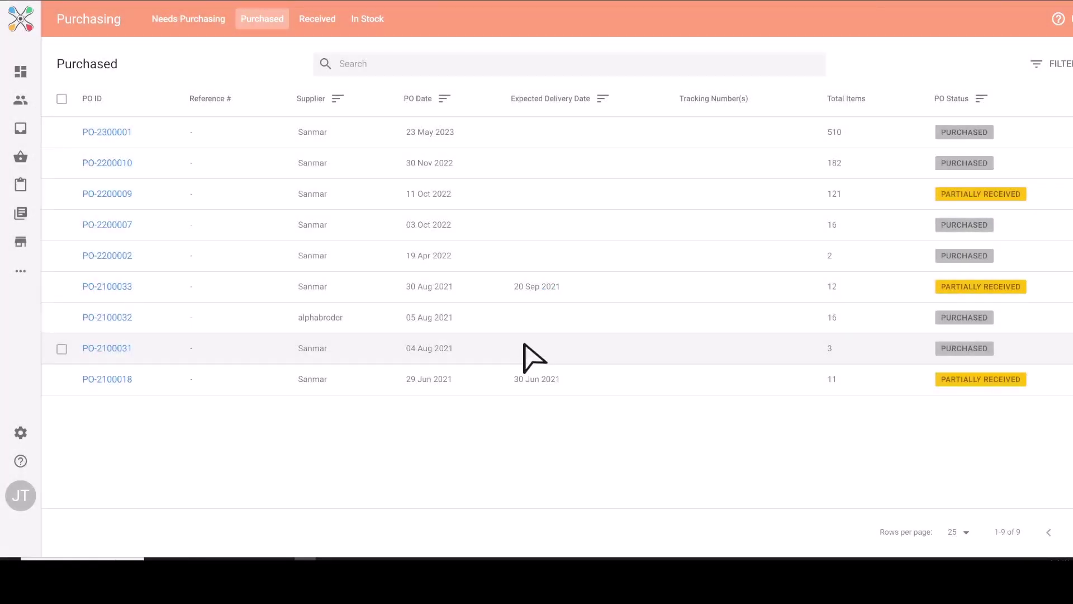
left_click_drag(133, 132, 75, 135)
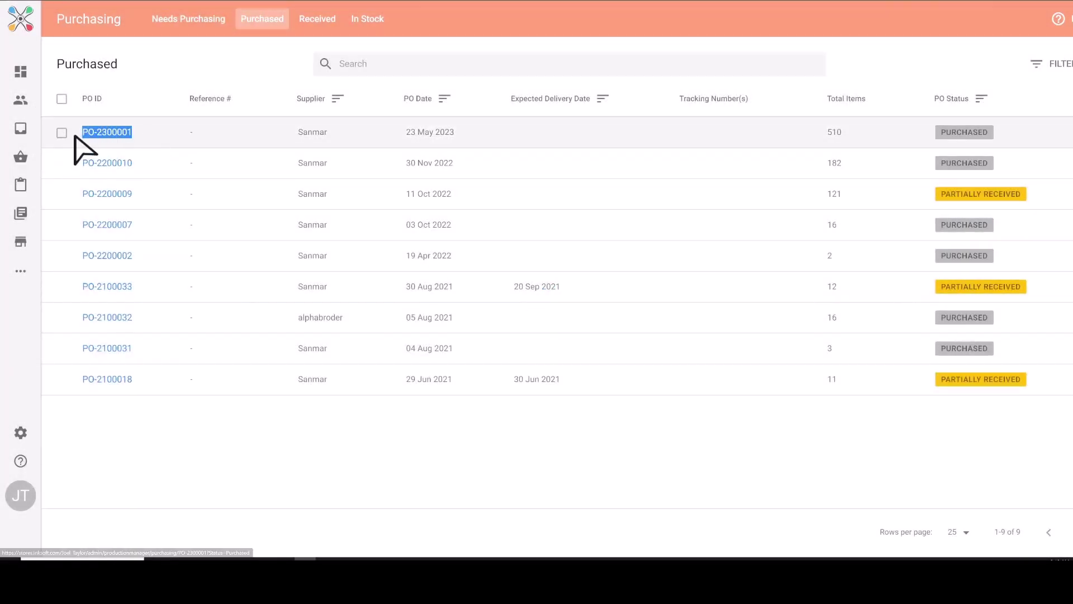
left_click(112, 133)
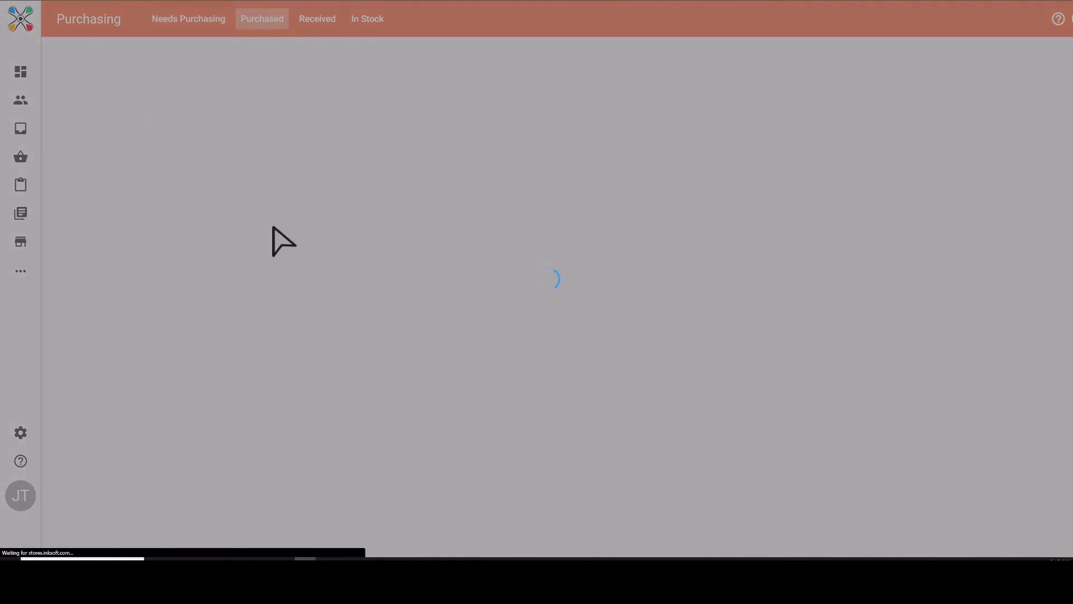
- Mark sizes S, M and L of the Antique Irish Green T-shirt as received on the Sanmar purchase order
scroll(548, 279, "down", 13)
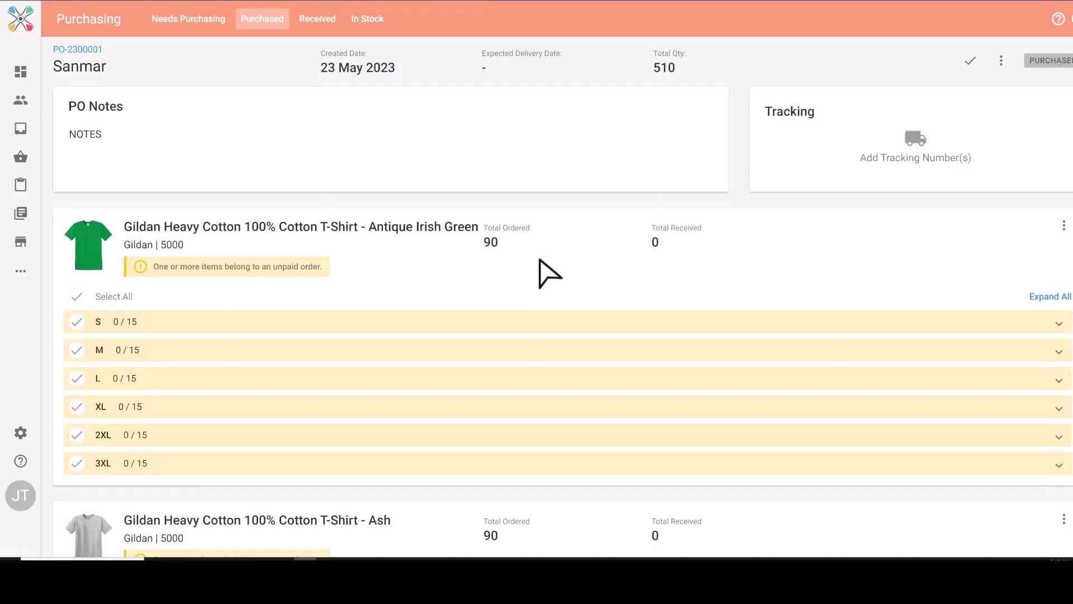
scroll(550, 287, "up", 8)
scroll(556, 296, "up", 5)
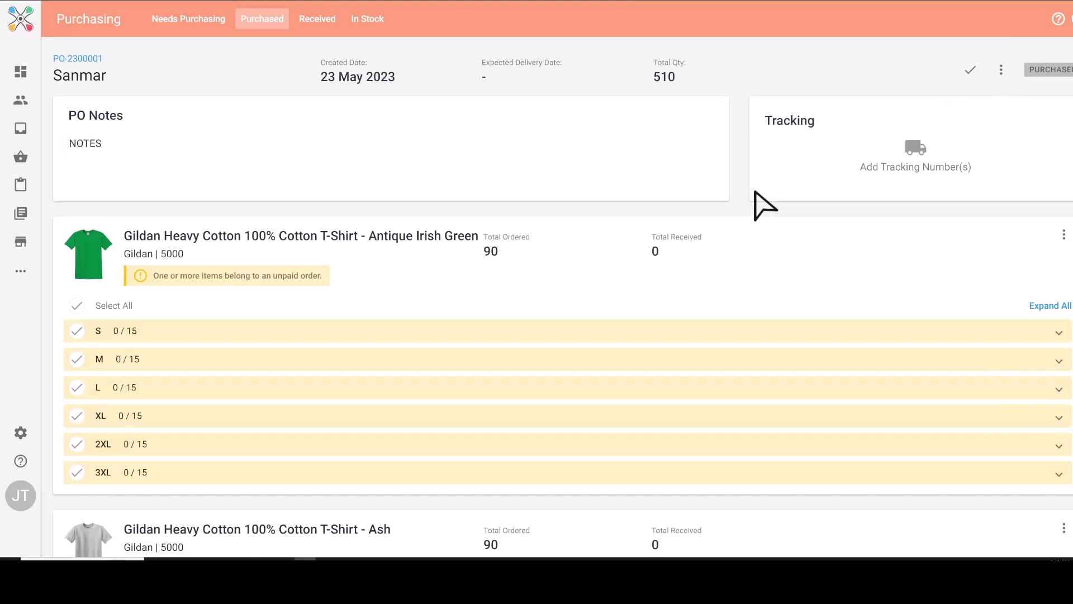
left_click(77, 330)
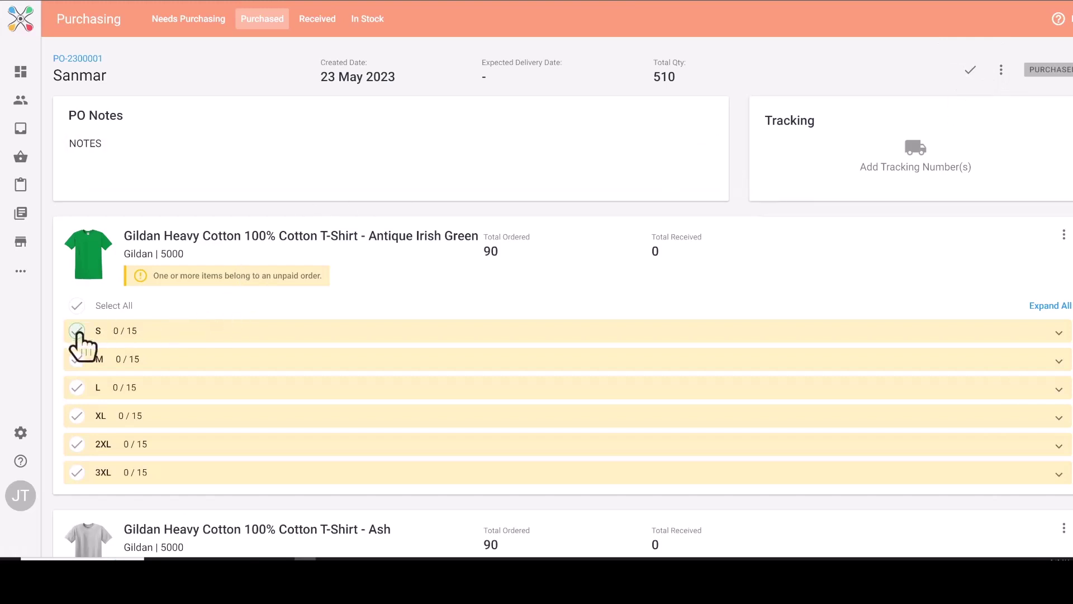
left_click(77, 359)
left_click(77, 387)
- Expand size XL of the Antique Irish Green T-shirt, mark ten of its shirts as received one by one, and collapse it
left_click(170, 417)
scroll(271, 422, "down", 4)
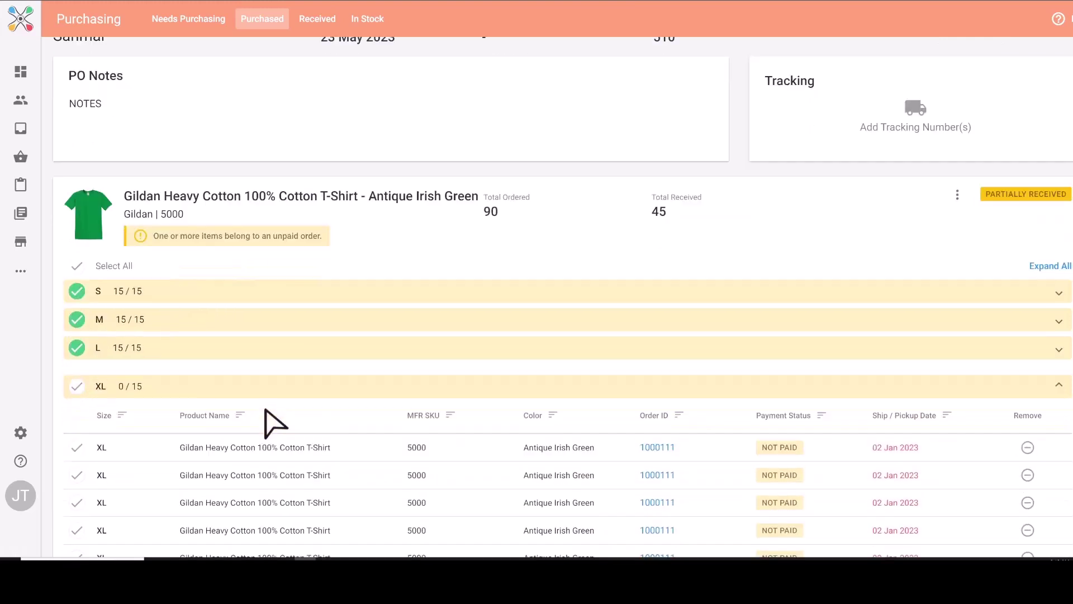
left_click(77, 273)
left_click(77, 300)
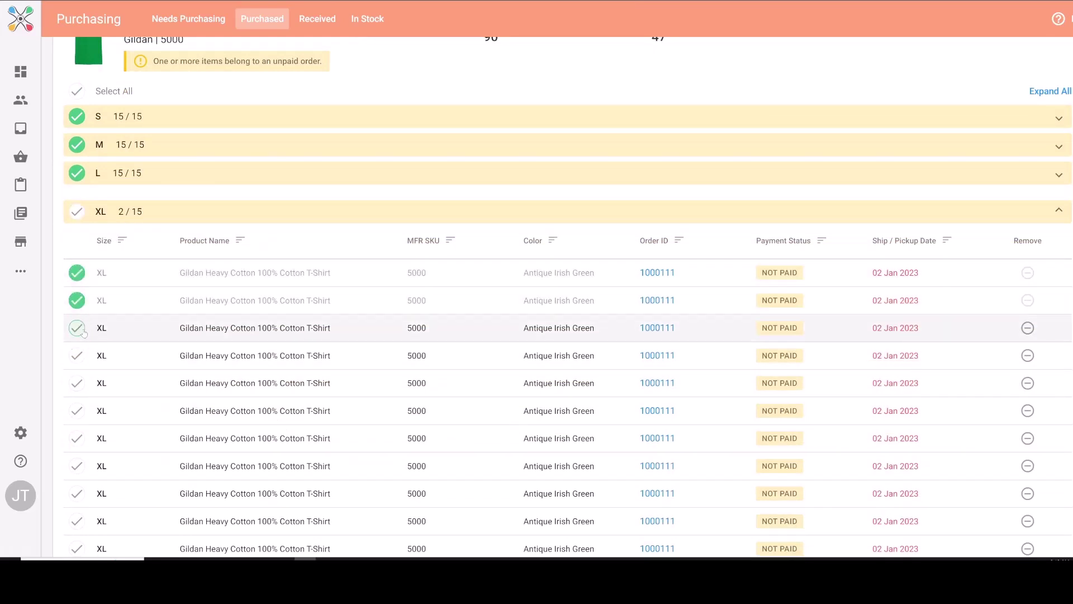
left_click(77, 328)
left_click(77, 356)
left_click(77, 383)
left_click(77, 411)
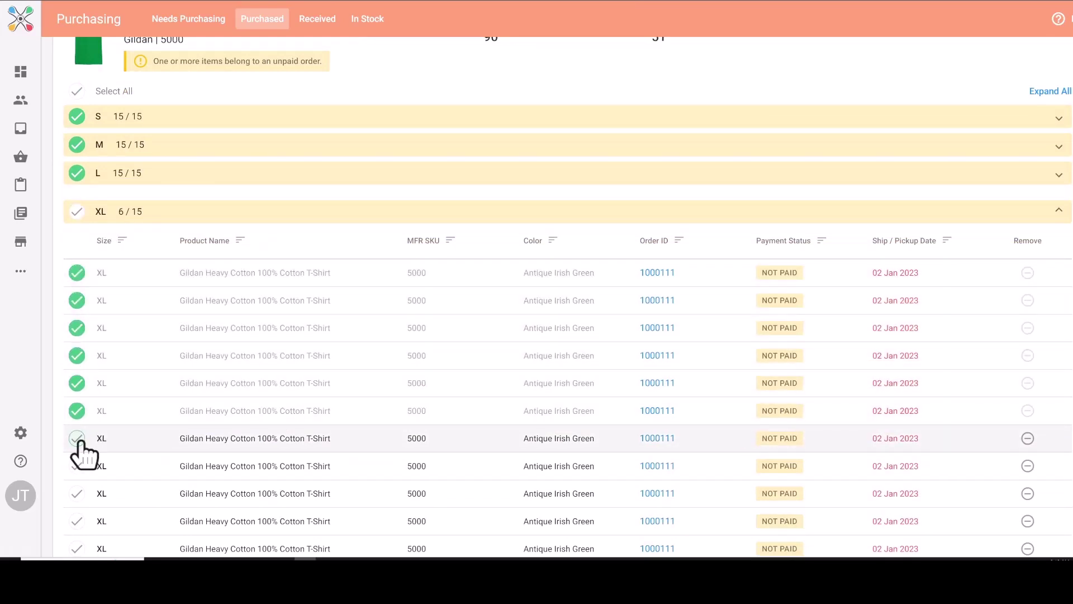
left_click(77, 439)
left_click(76, 465)
left_click(77, 493)
left_click(77, 521)
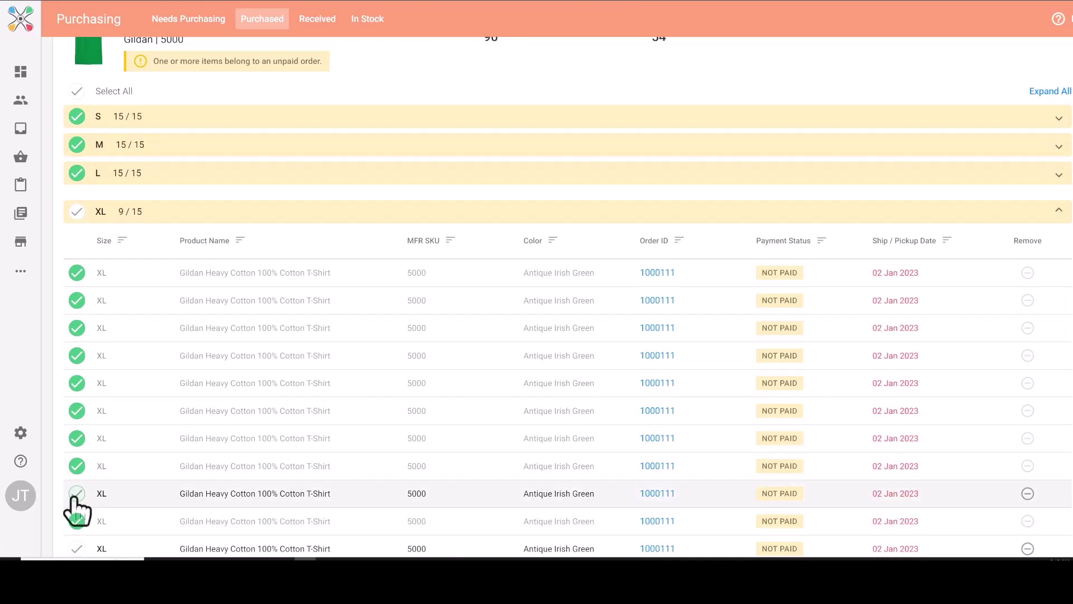
left_click(196, 212)
scroll(414, 392, "up", 4)
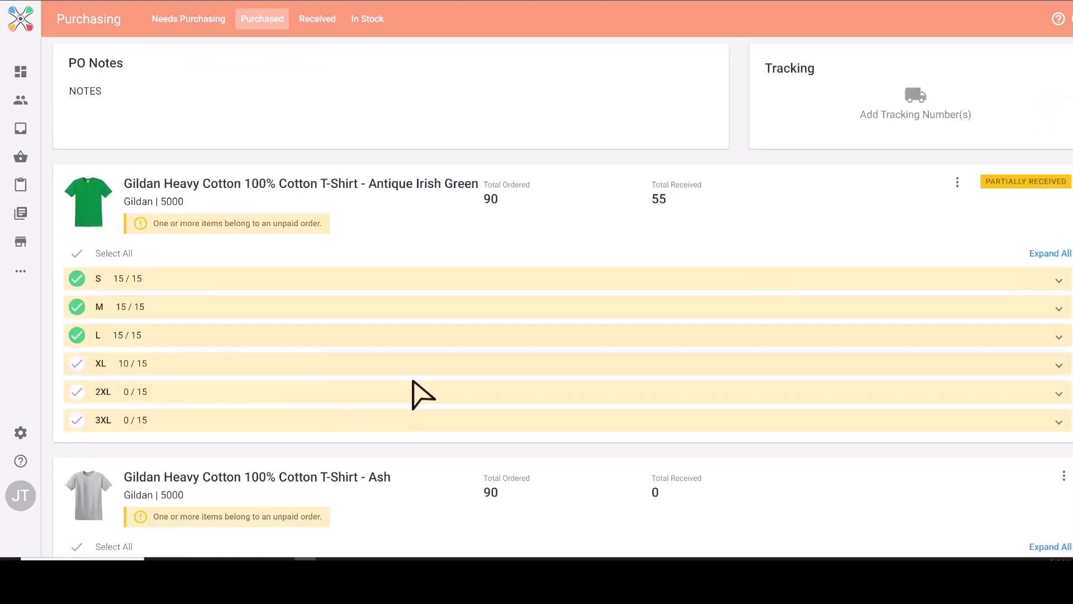
- Download the purchase order as a PDF and look through its item lists on both pages
left_click(967, 70)
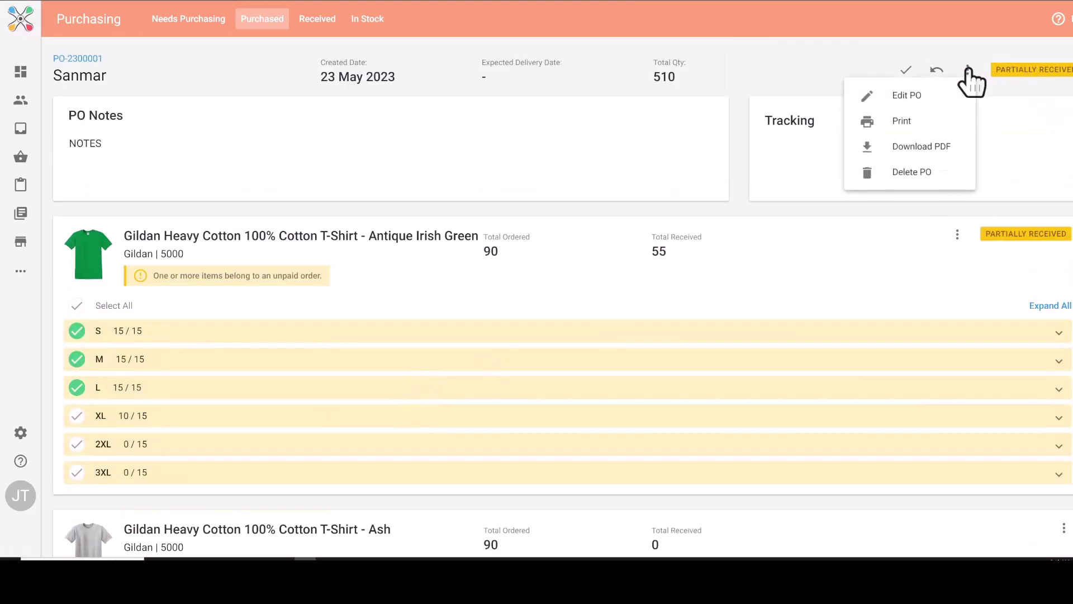
left_click(906, 147)
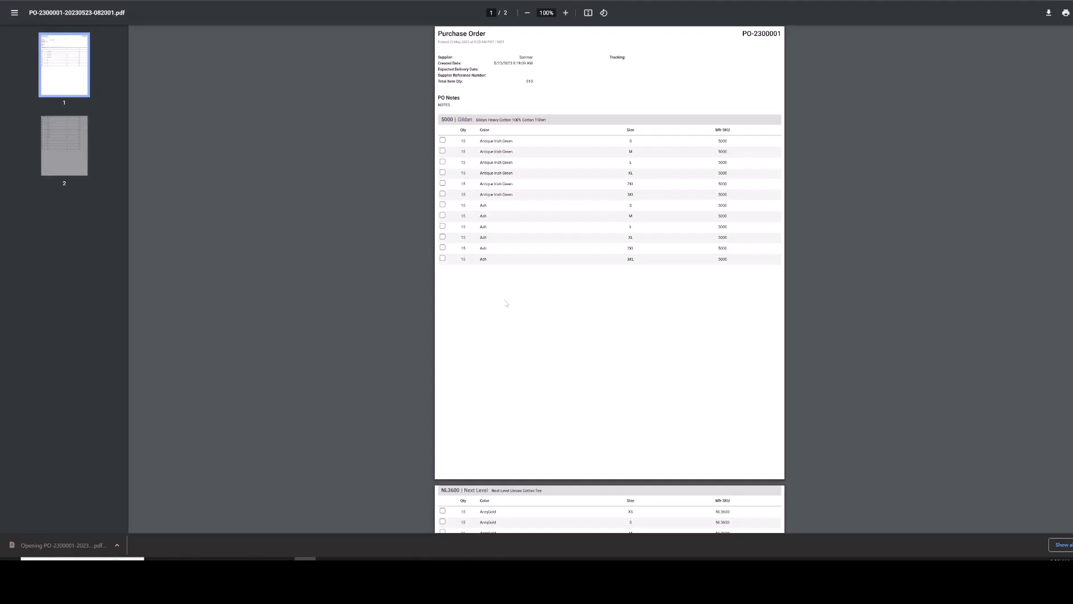
scroll(520, 289, "up", 3)
scroll(519, 289, "up", 2)
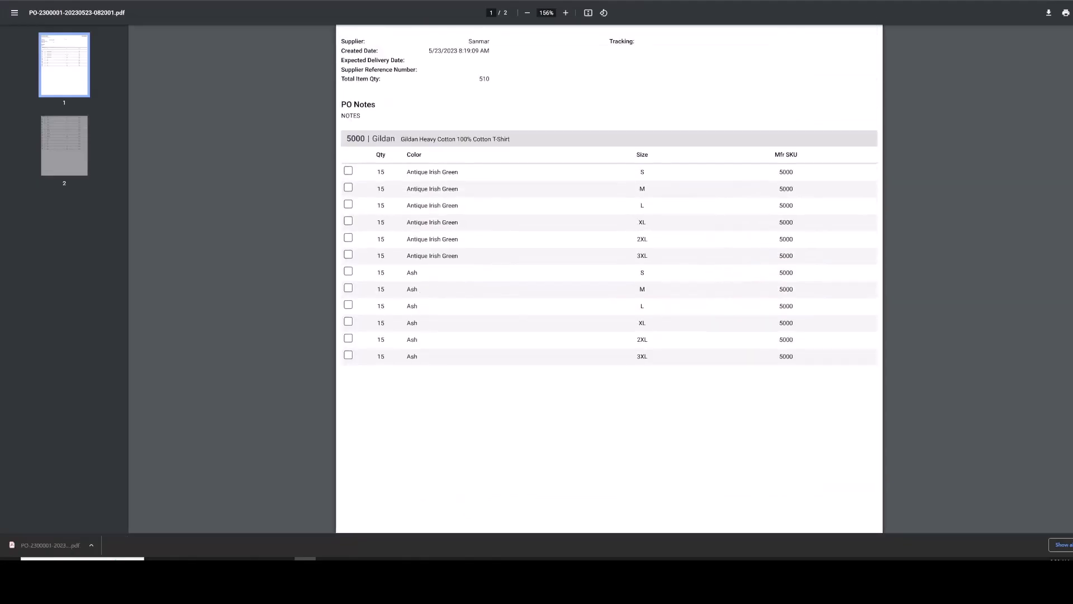
left_click_drag(346, 155, 356, 155)
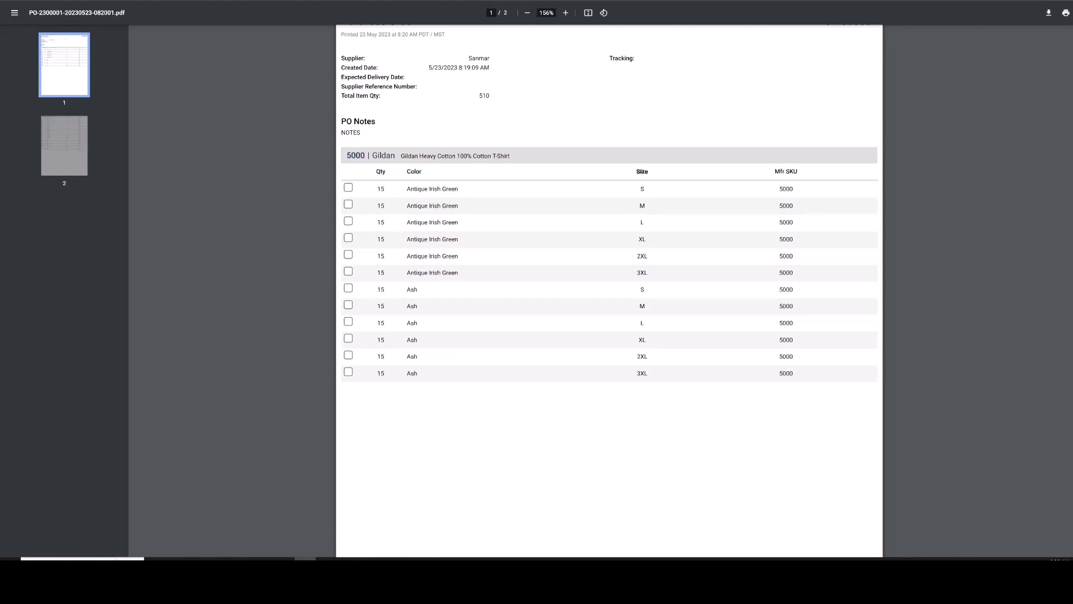
scroll(481, 328, "down", 13)
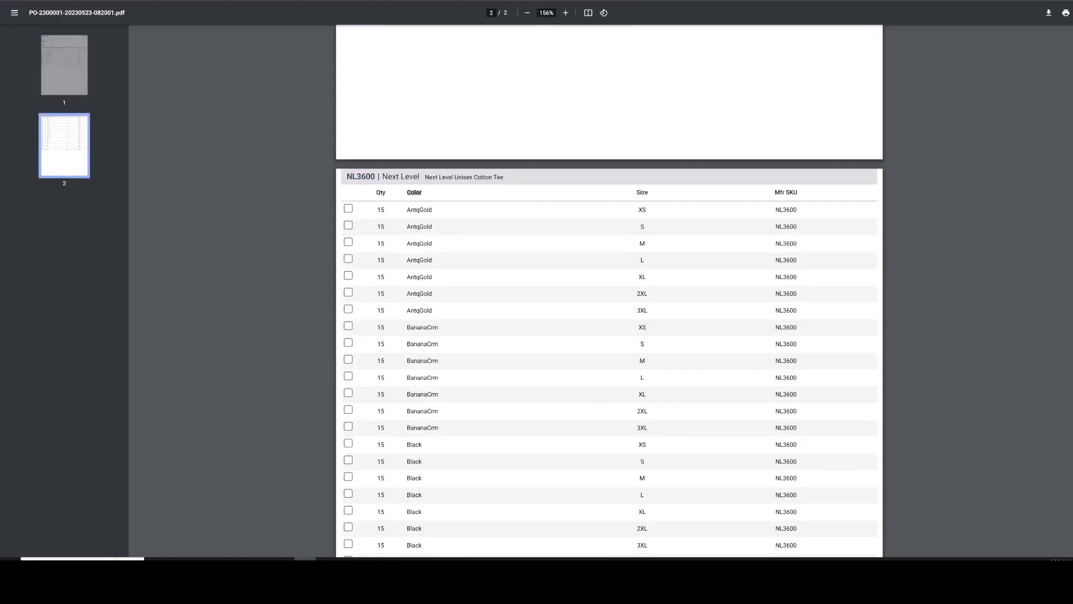
scroll(624, 202, "down", 5)
scroll(621, 211, "up", 20)
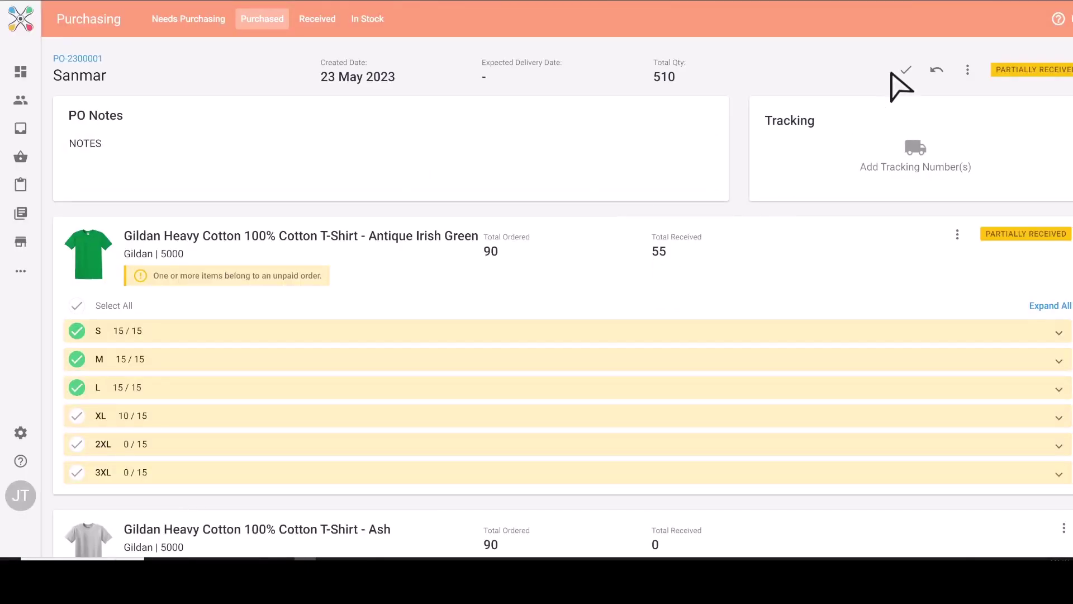
- Mark the whole Sanmar purchase order as received and open the list of received purchase orders
left_click(906, 71)
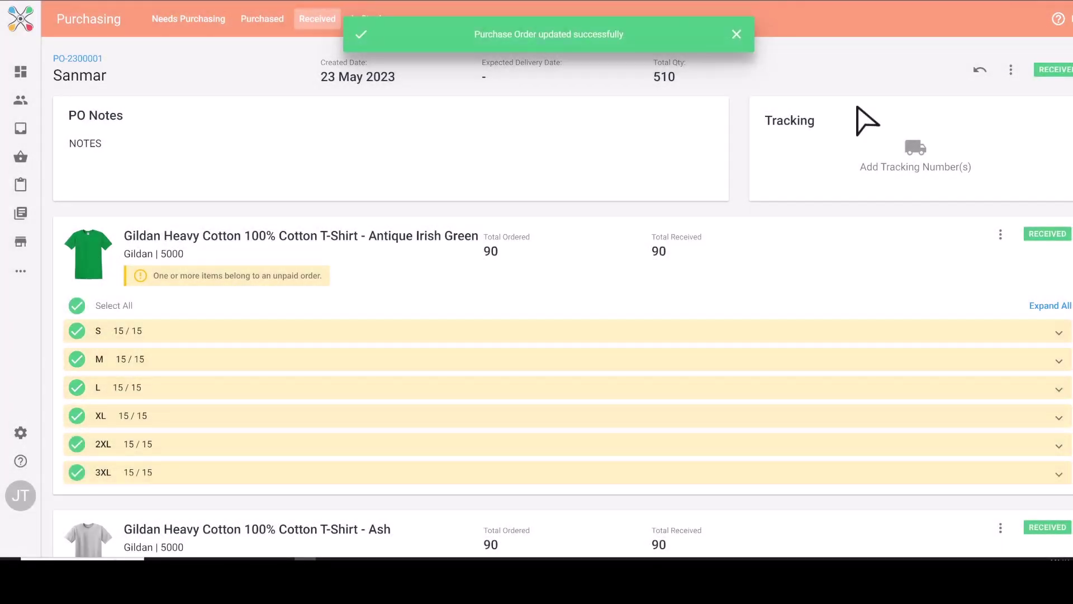
left_click(736, 34)
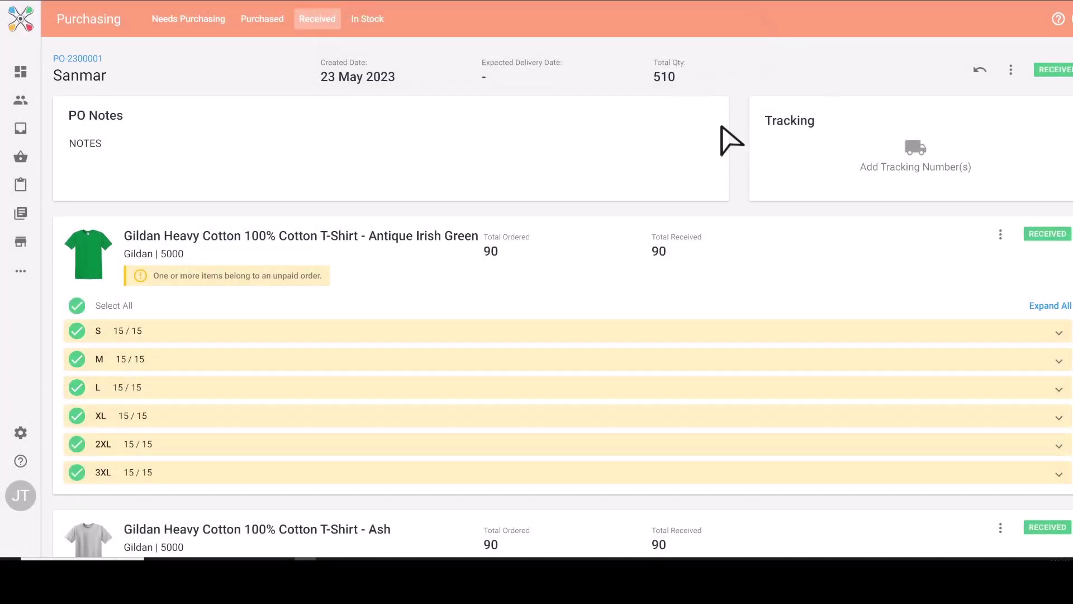
left_click(320, 20)
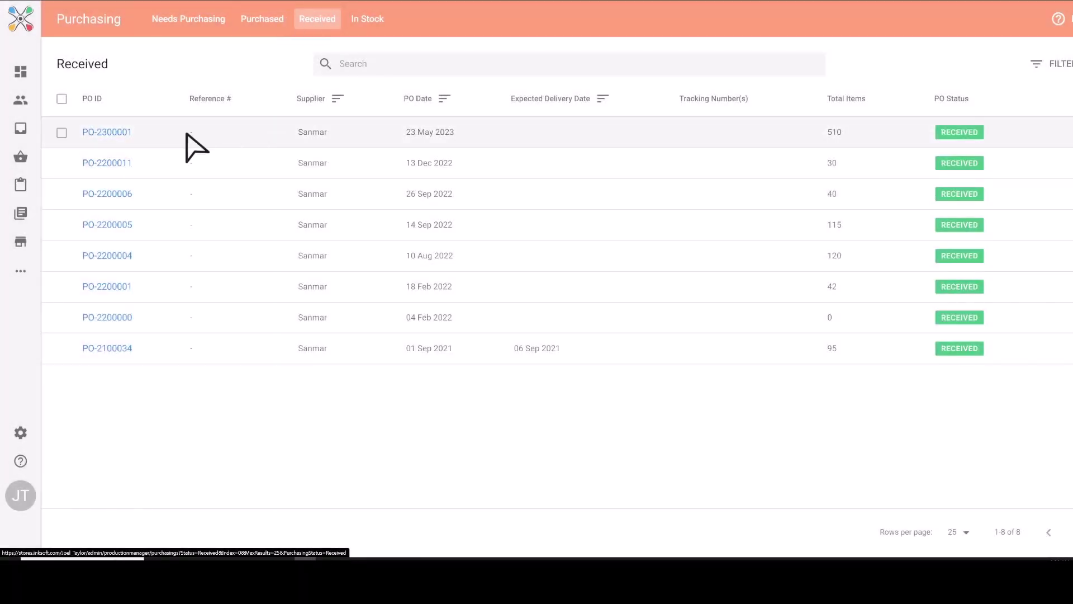
- Examine the PO ID and total item count of the newest received purchase order
left_click_drag(134, 133, 83, 134)
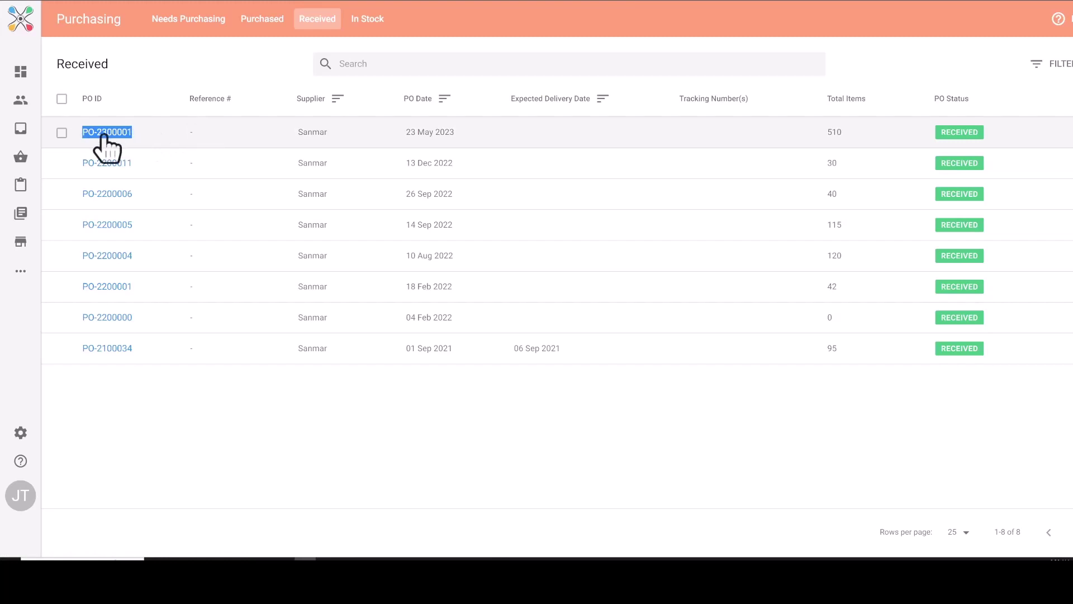
double_click(832, 134)
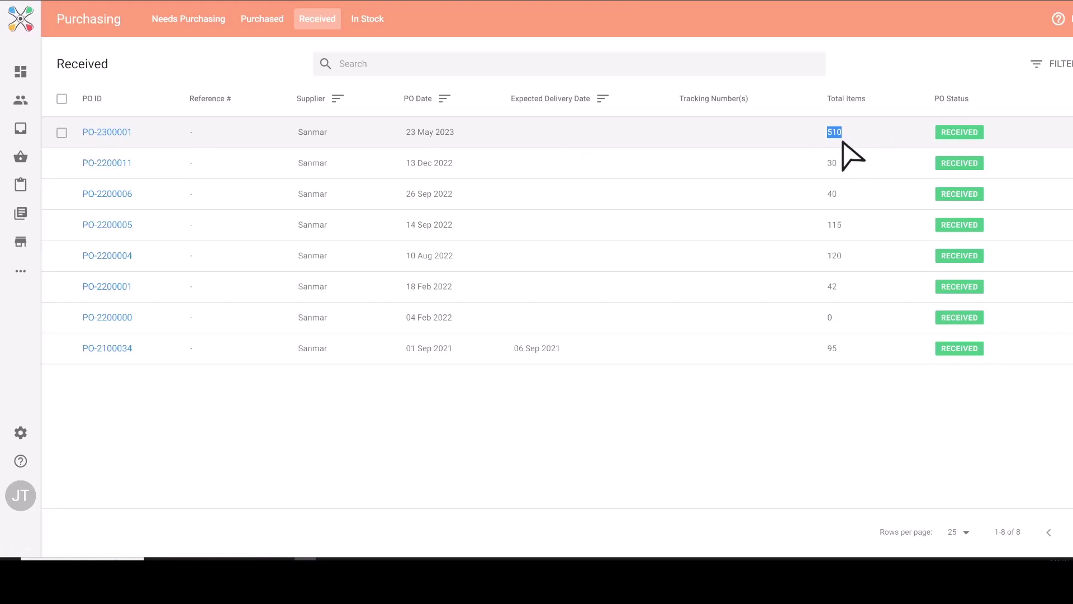
left_click_drag(135, 138, 87, 143)
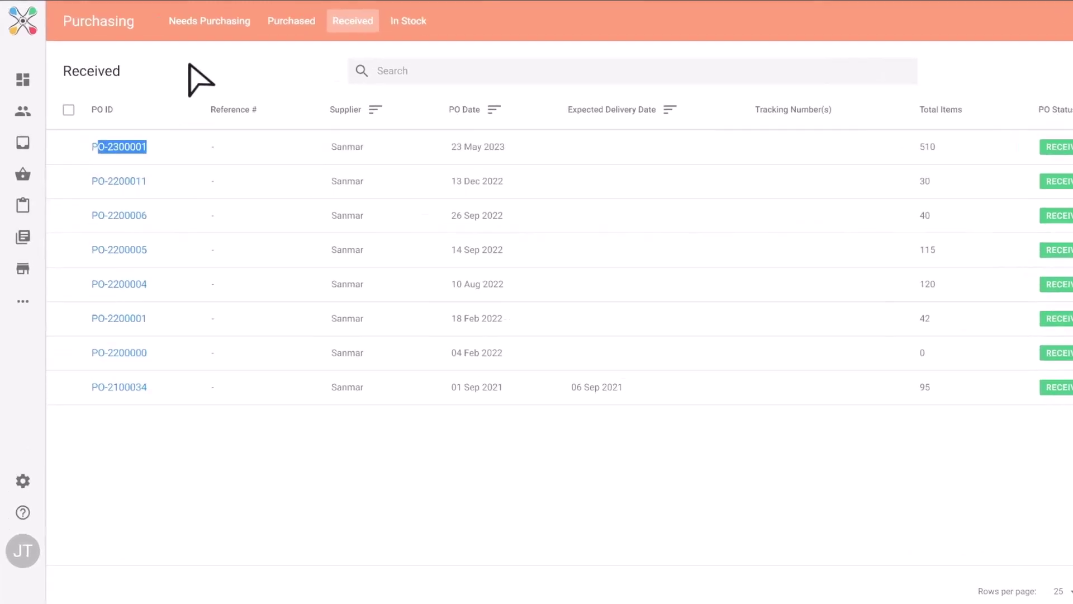
left_click(186, 73)
- Open the In Stock list and examine the first item's SKU, size and order ID, plus the search field
left_click(565, 31)
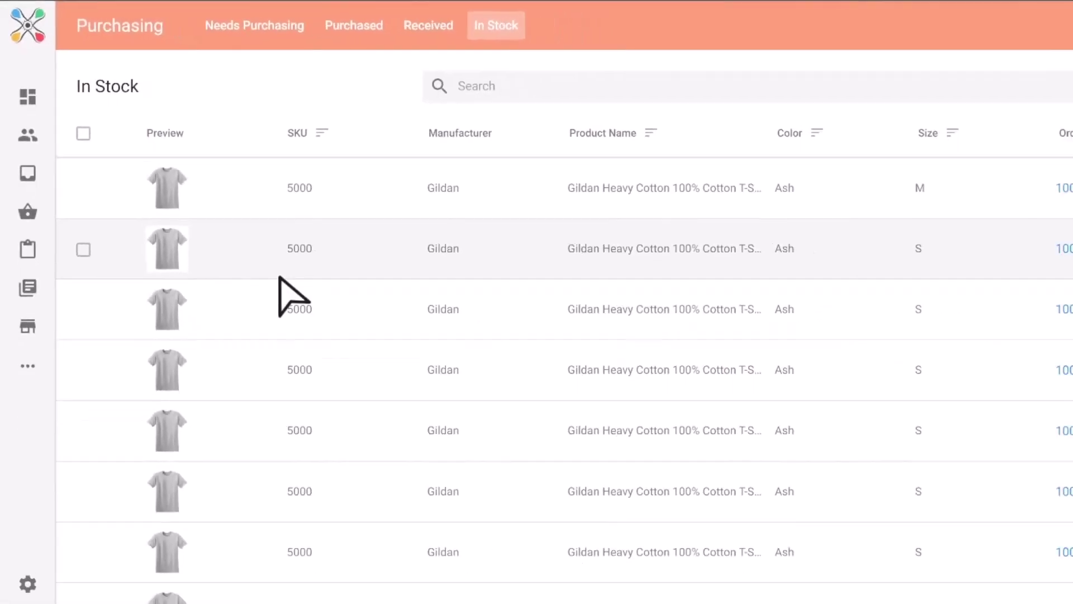
left_click_drag(333, 193, 281, 190)
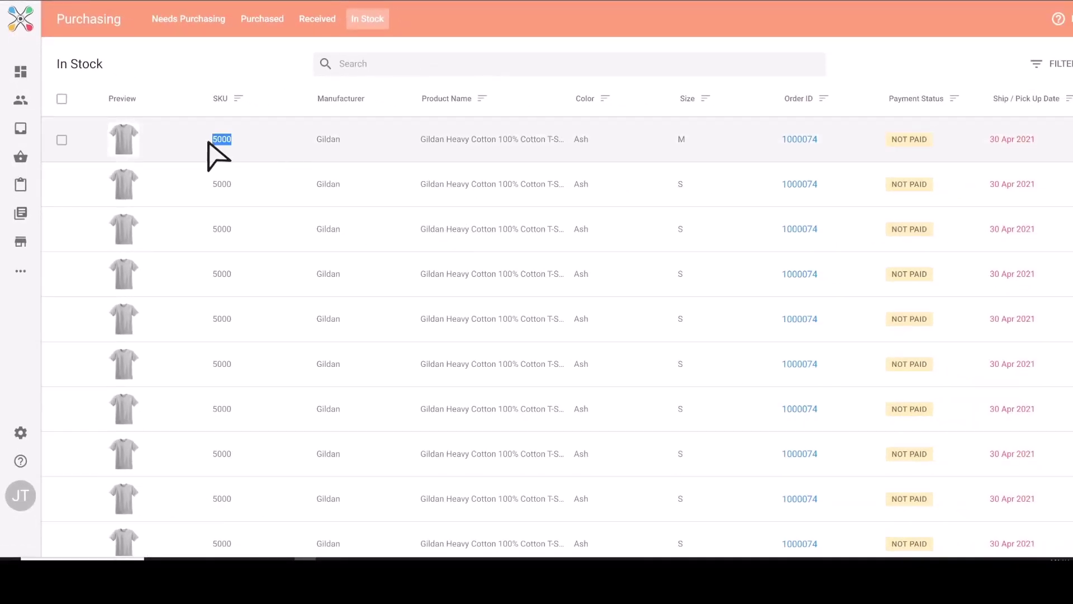
double_click(676, 144)
double_click(780, 143)
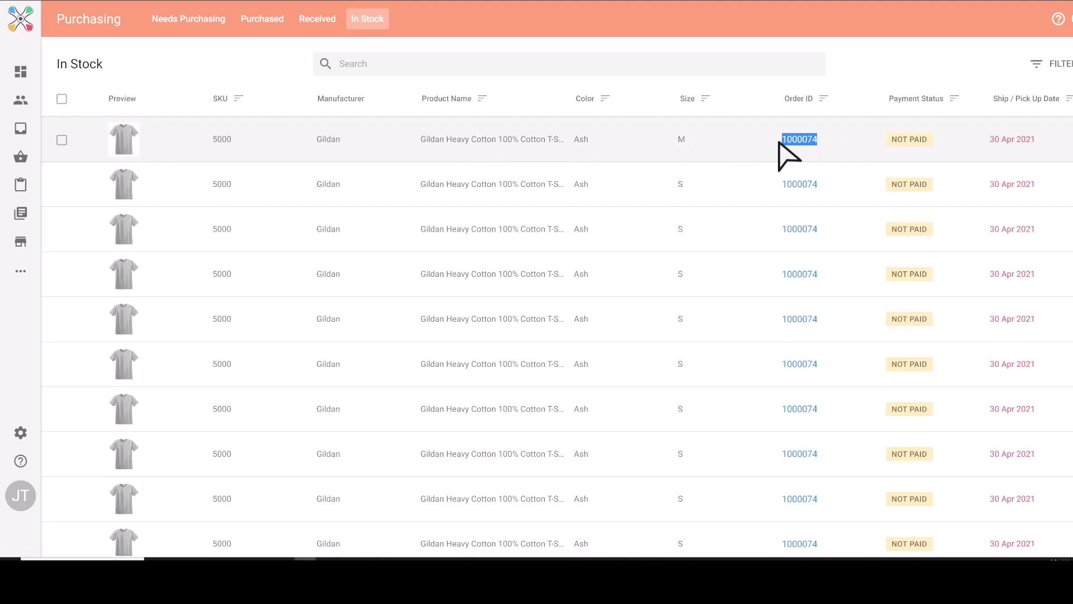
left_click(240, 74)
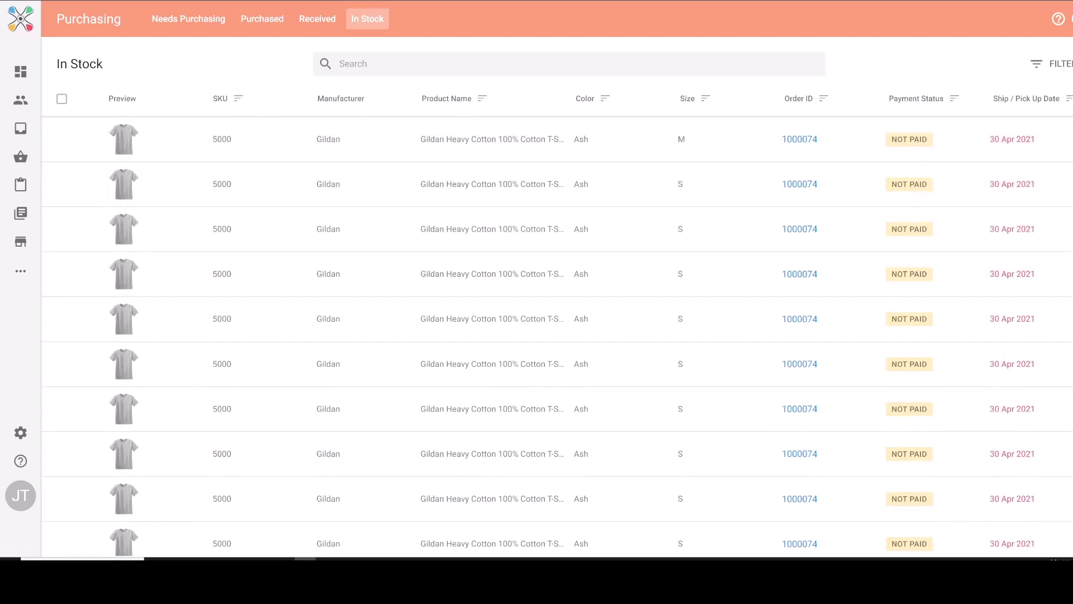
left_click(366, 65)
left_click(206, 58)
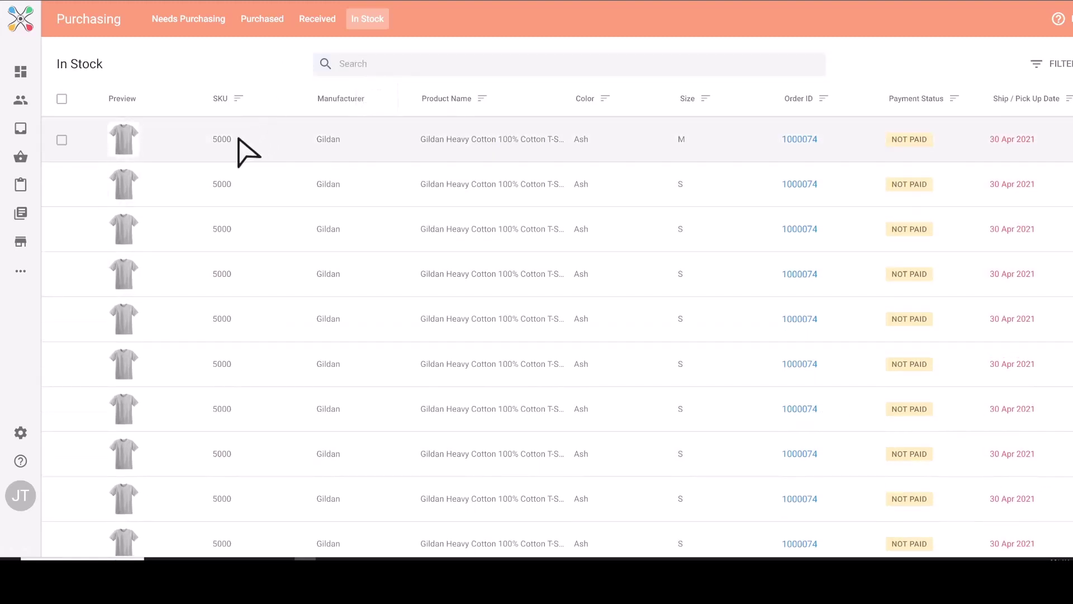
left_click_drag(238, 137, 204, 138)
left_click(224, 60)
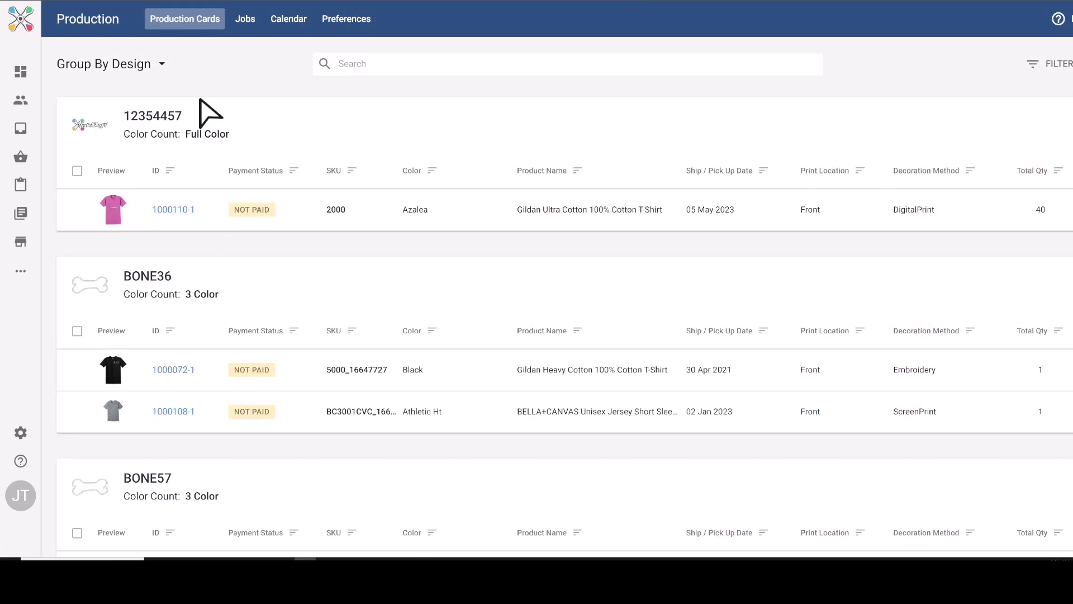
- In the production preferences, start a new workflow named Screen Print and give it the green raglan shirt avatar
left_click(359, 24)
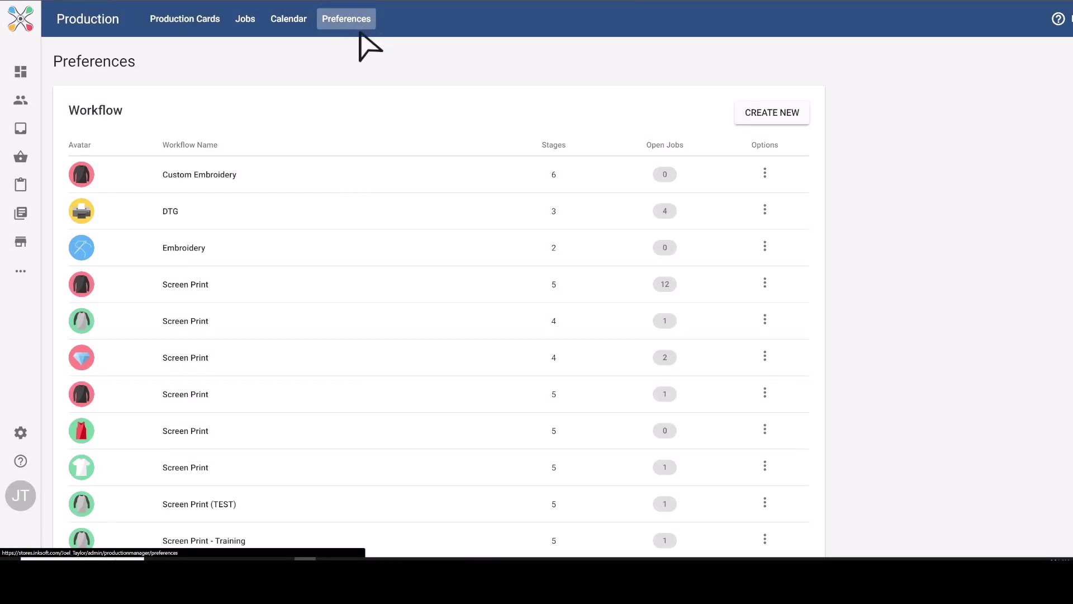
scroll(391, 269, "down", 1)
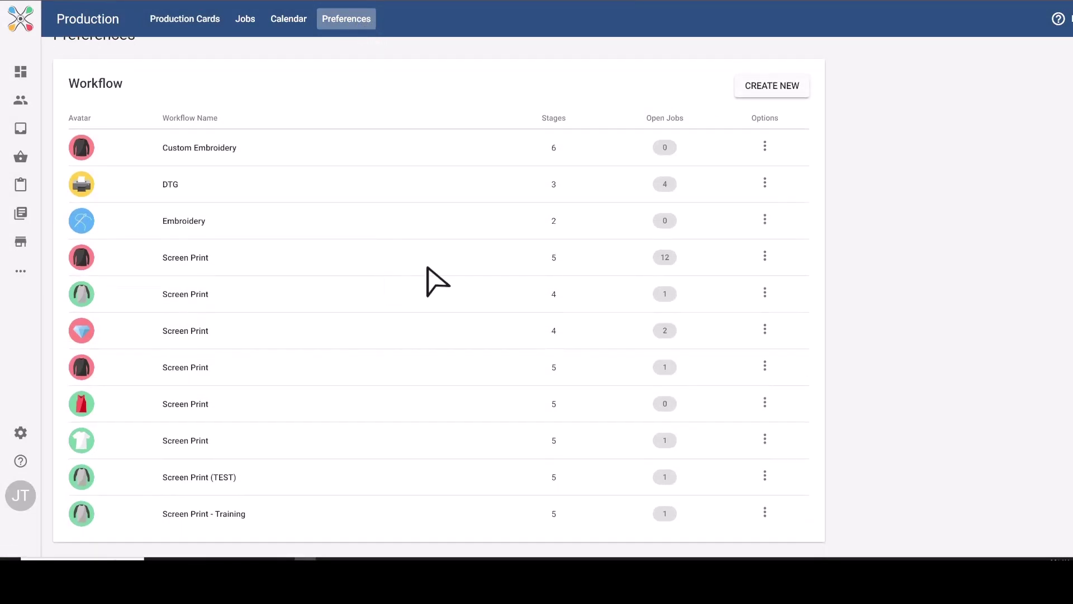
scroll(465, 290, "up", 1)
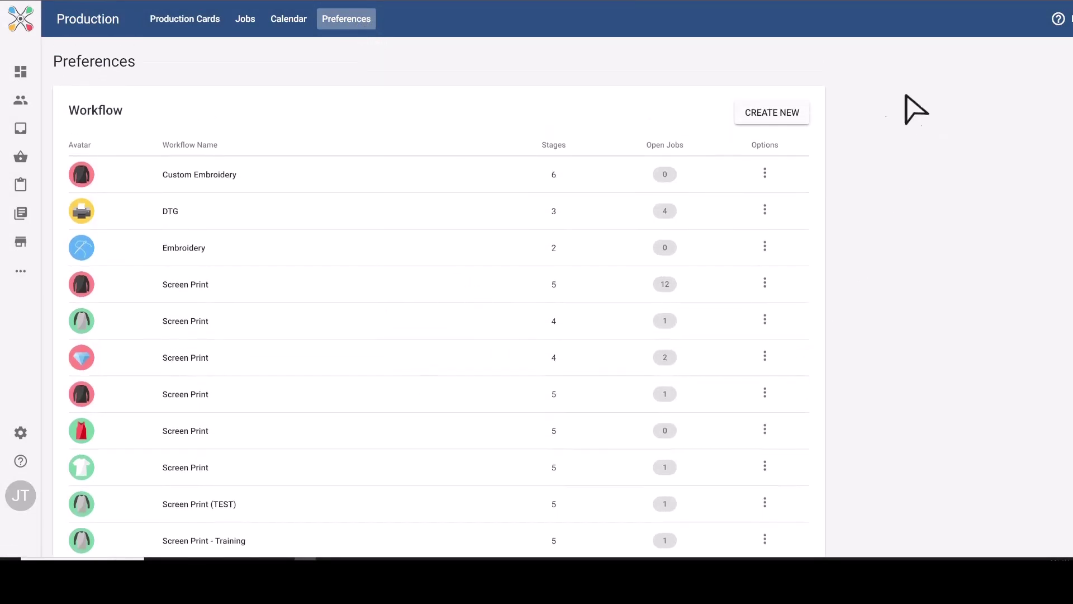
left_click(767, 114)
left_click(471, 200)
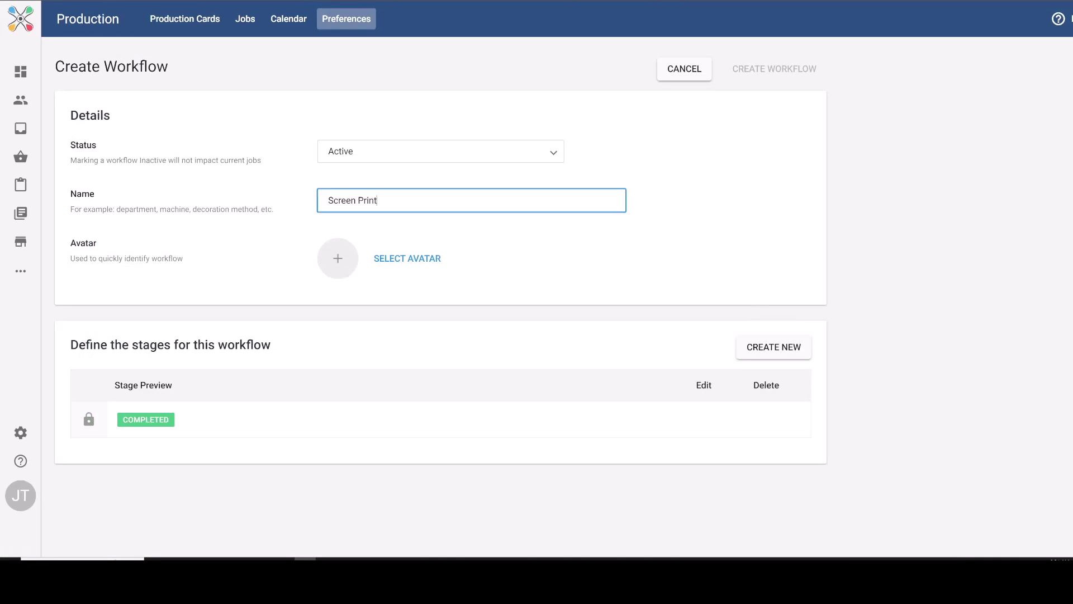
left_click(391, 262)
left_click(436, 272)
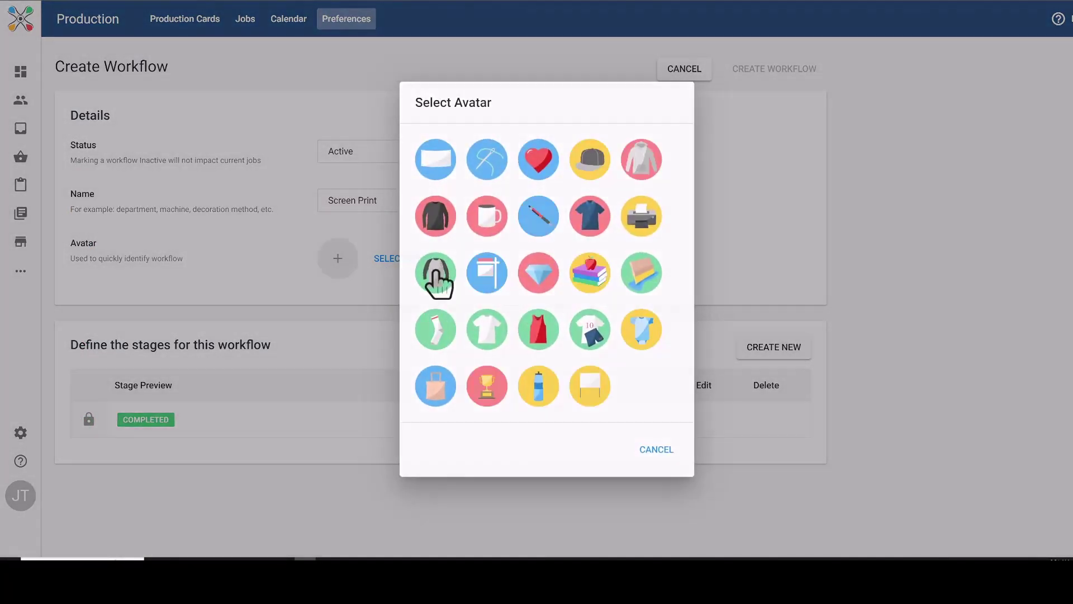
- Add a job stage named Color Separation with a red stage color to the Screen Print workflow
left_click_drag(285, 345, 67, 358)
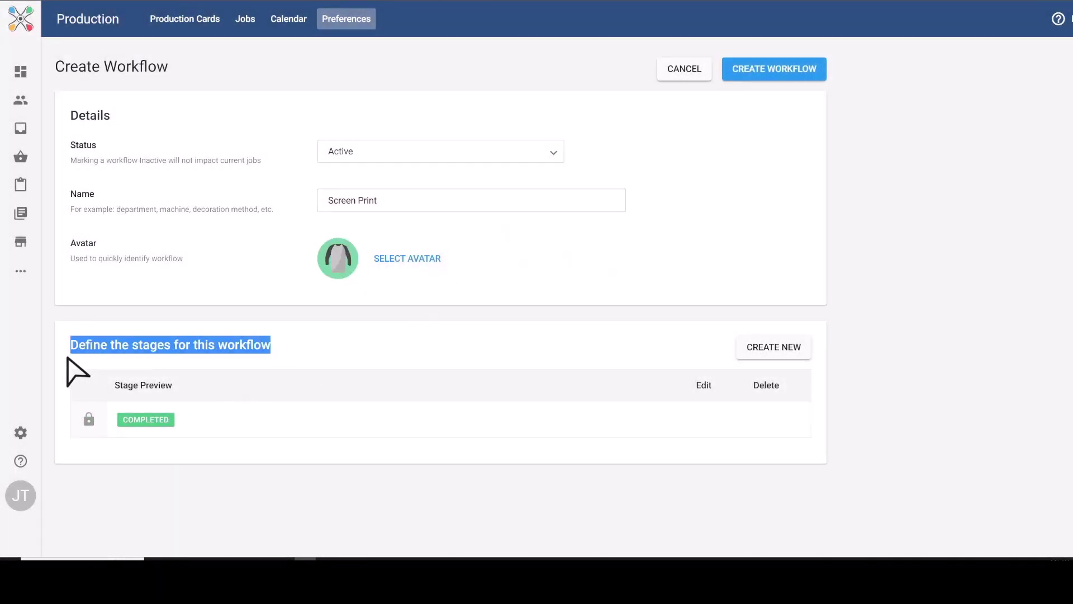
left_click(357, 339)
left_click(766, 348)
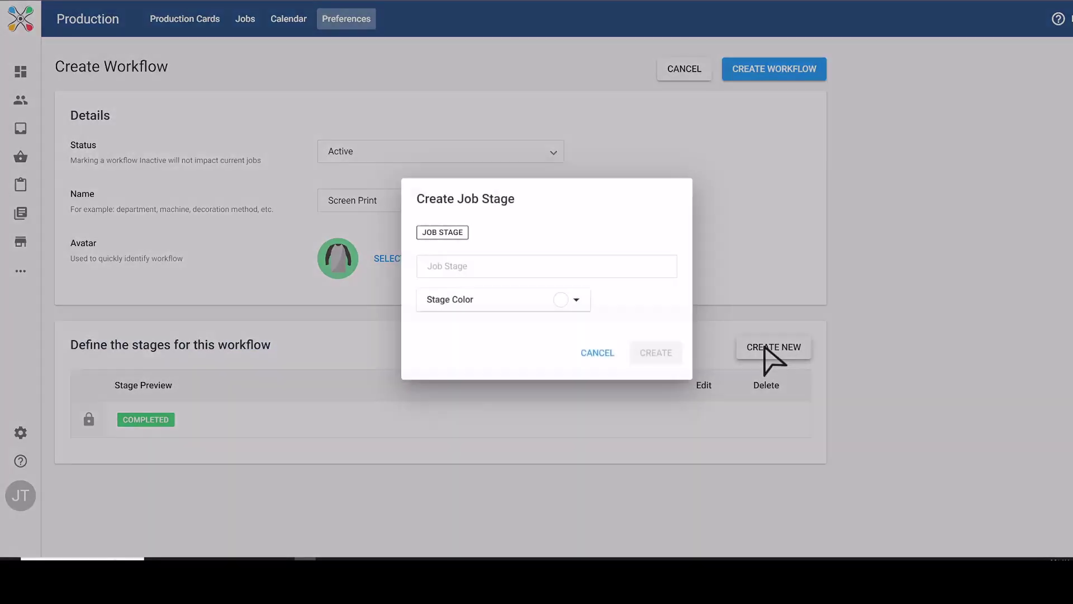
left_click(547, 266)
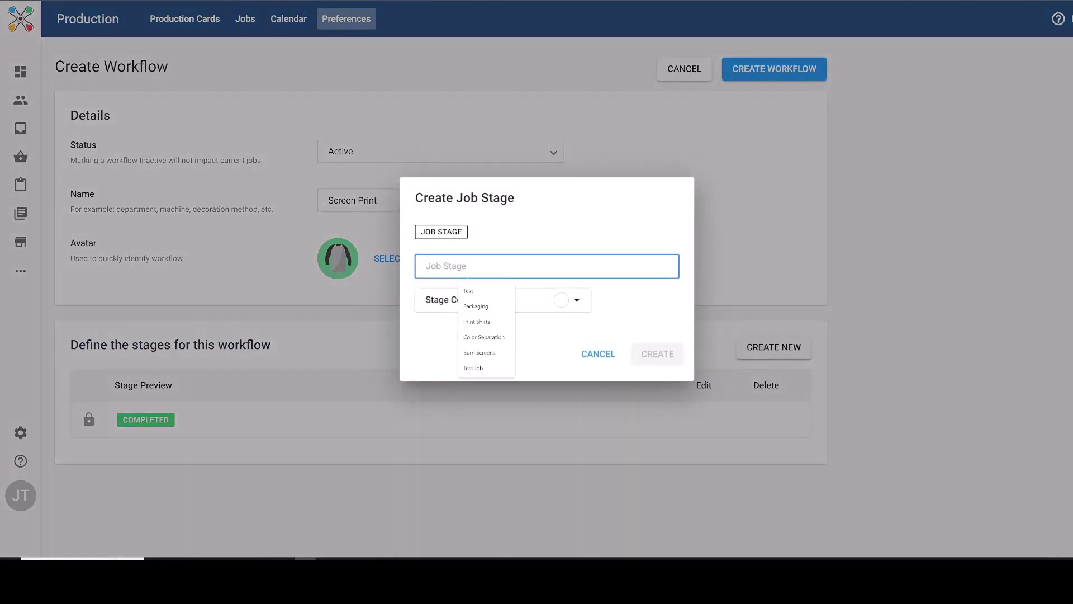
type("Col")
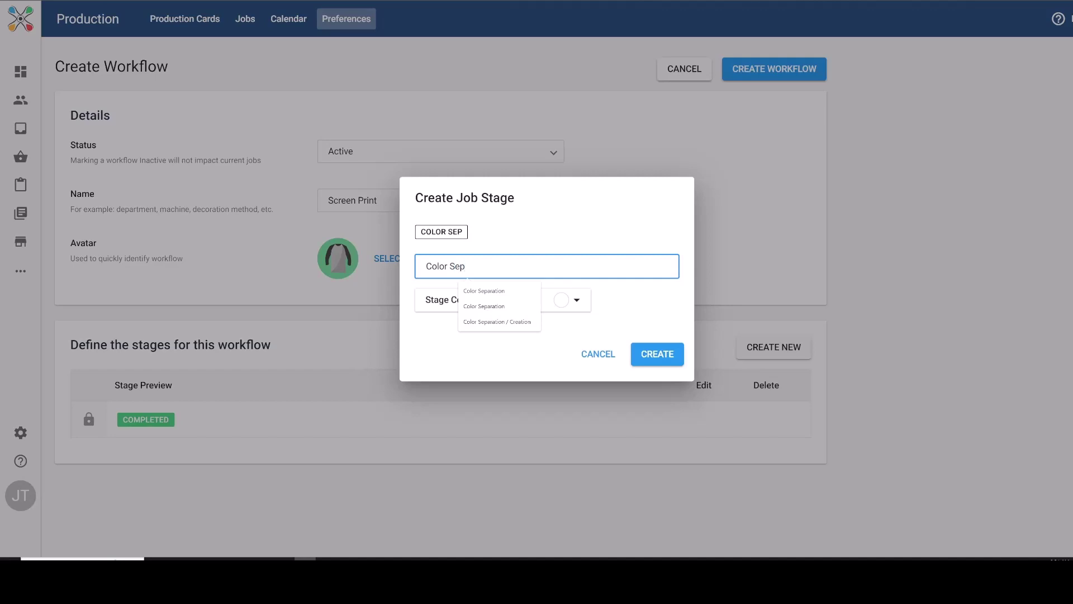
type("or Sep")
left_click(484, 291)
left_click(545, 300)
left_click(506, 323)
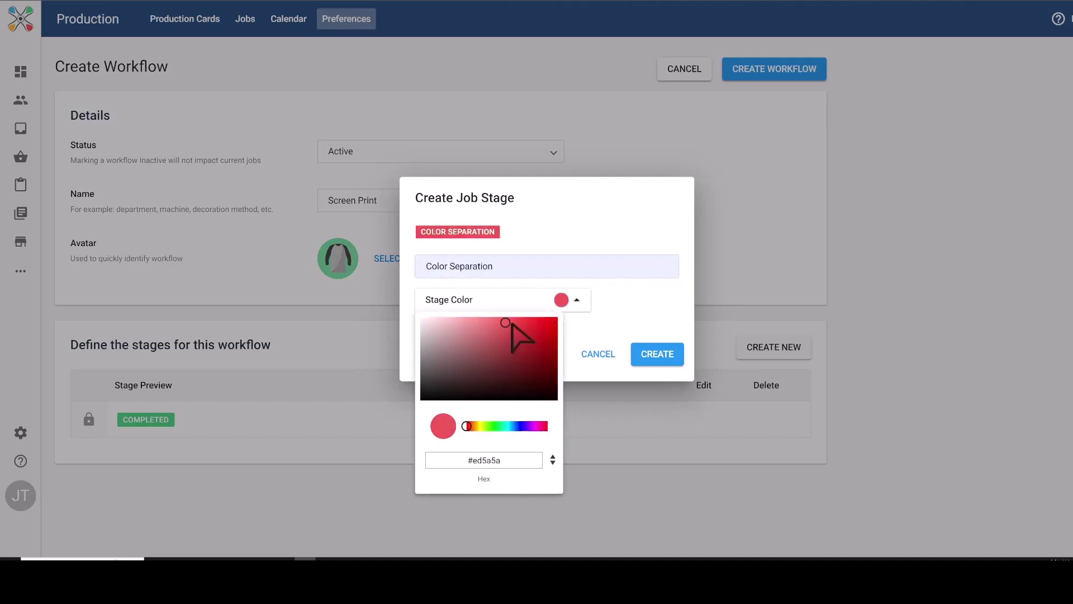
left_click_drag(512, 323, 530, 319)
left_click(658, 354)
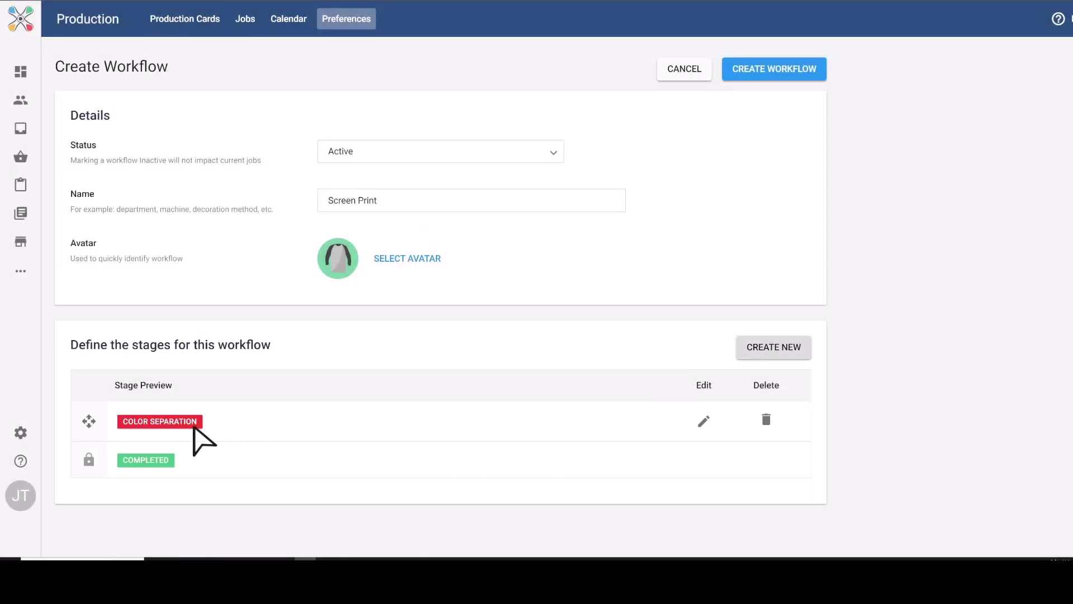
- Add a yellow job stage named Burn Screens and place it below the Color Separation stage
left_click(752, 346)
type("Burn Screens")
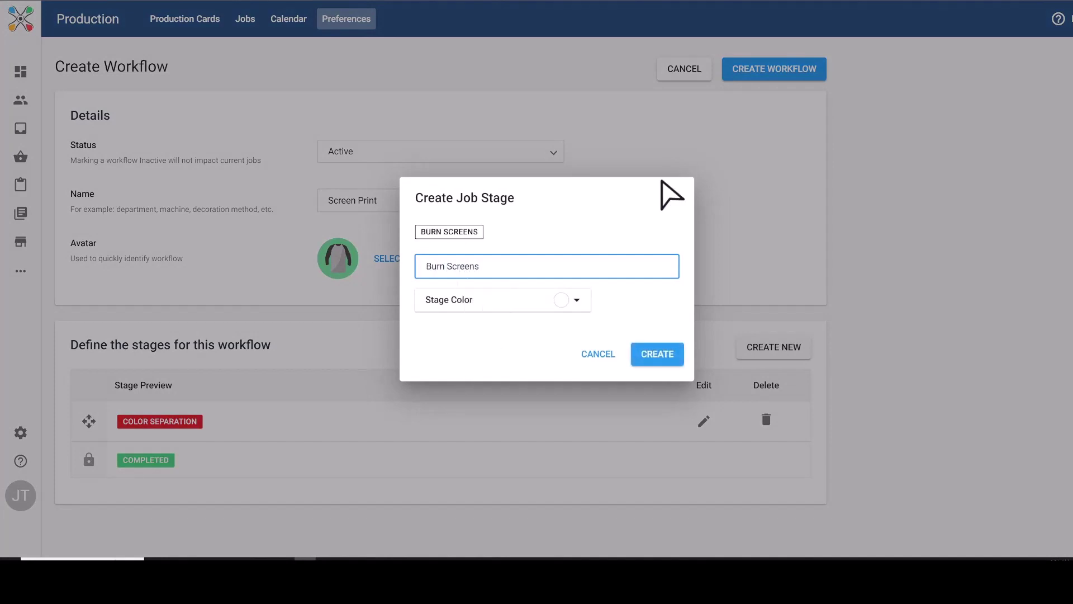
left_click(503, 307)
left_click(478, 427)
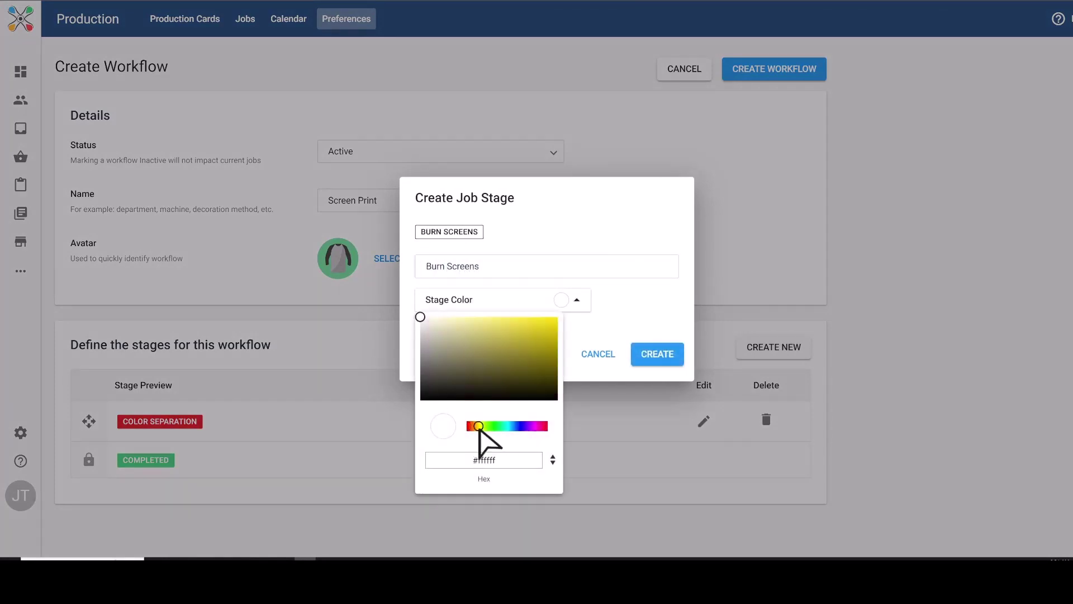
left_click_drag(420, 317, 531, 317)
left_click(658, 353)
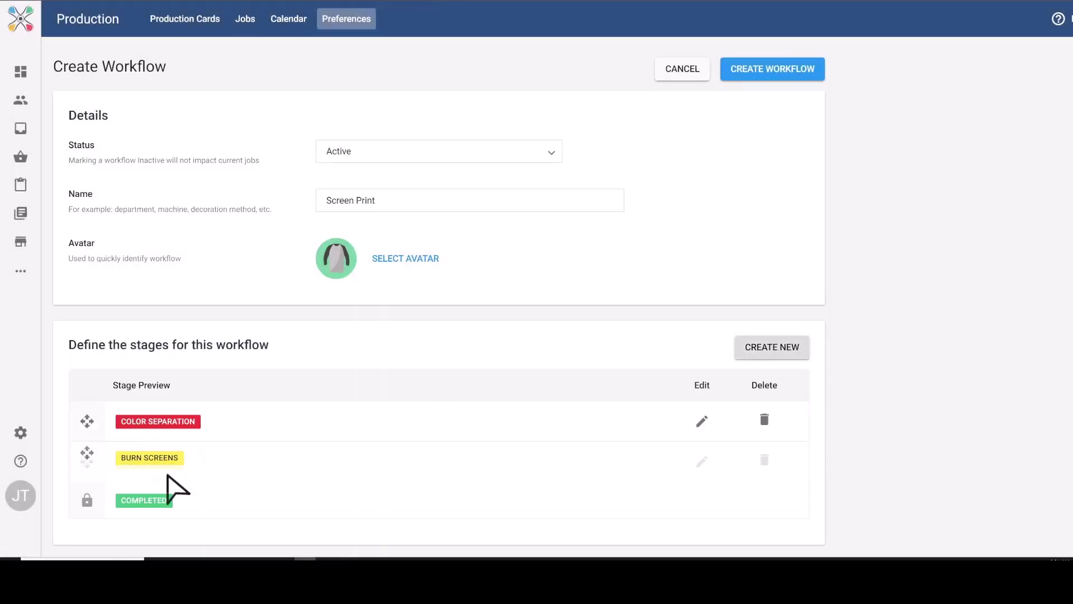
- Add a yellow-green job stage named Print Shirts to the workflow
left_click(782, 352)
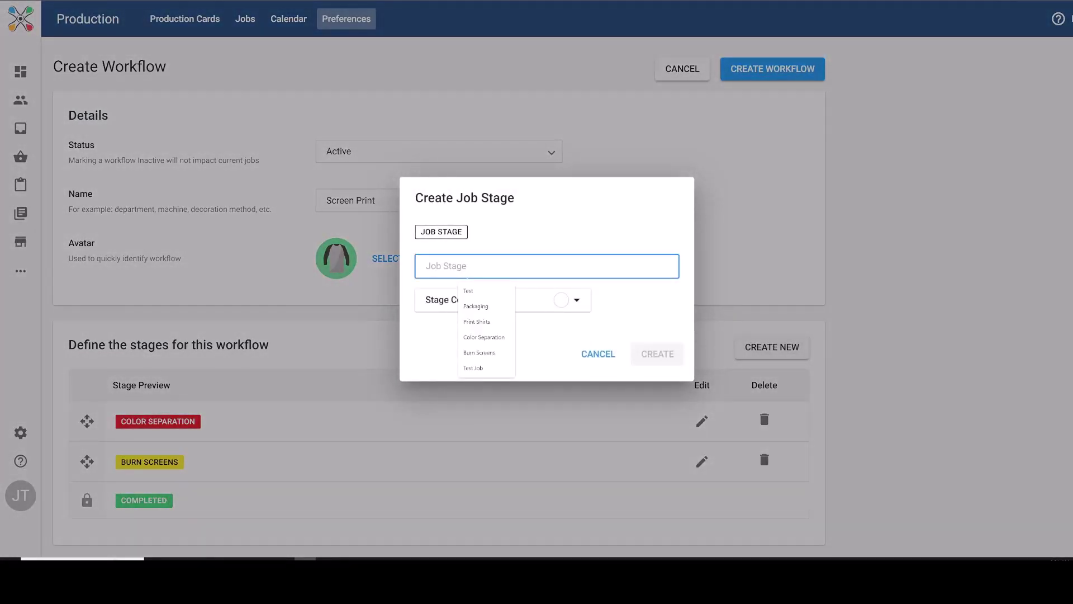
type("Print Shirts")
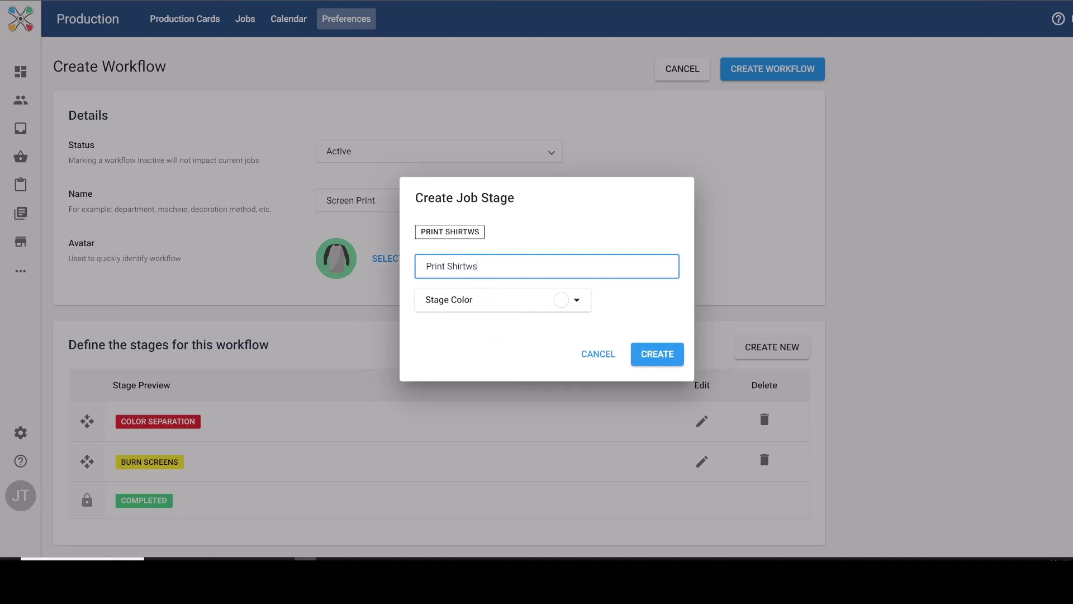
left_click(534, 309)
left_click_drag(493, 425, 483, 426)
left_click_drag(420, 317, 535, 317)
left_click(661, 352)
left_click(661, 355)
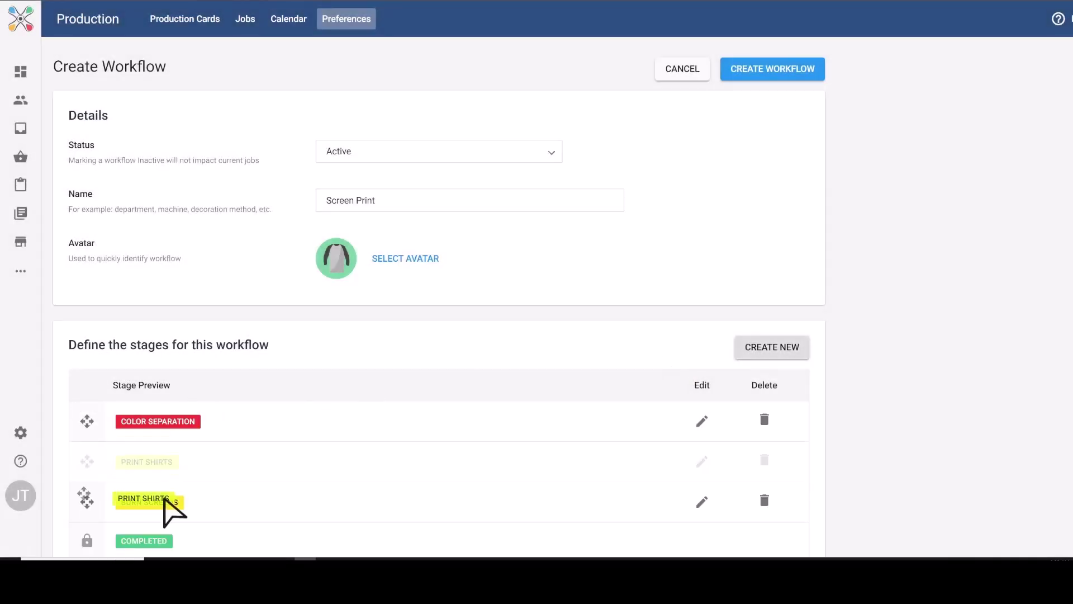
- Add a bright green job stage named Packaging and move it between Print Shirts and Completed
left_click(777, 352)
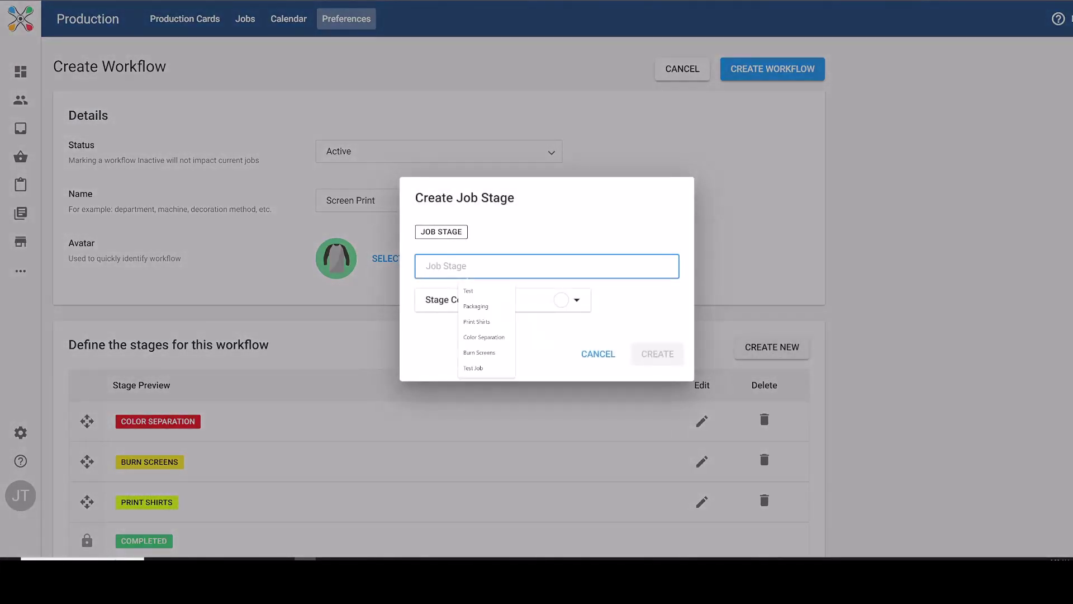
type("Packaging")
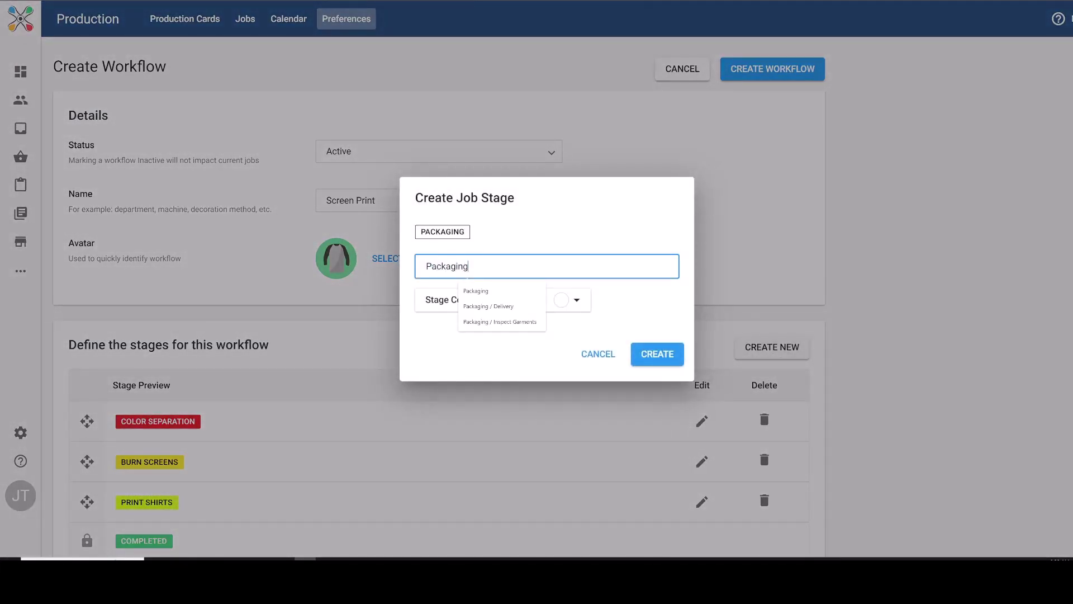
left_click(566, 307)
left_click(487, 426)
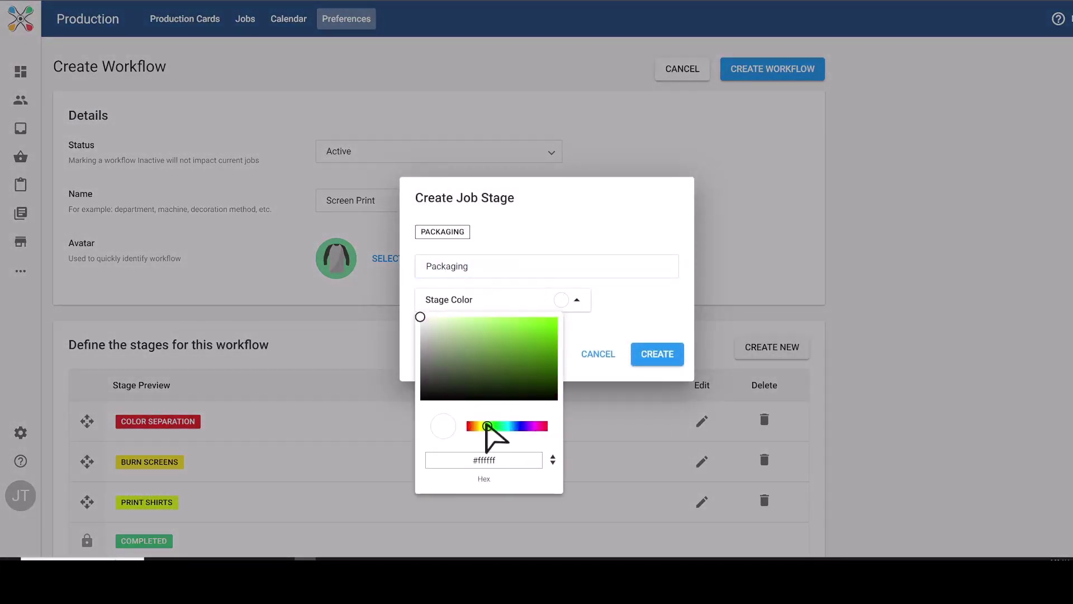
left_click_drag(421, 319, 541, 319)
left_click(668, 359)
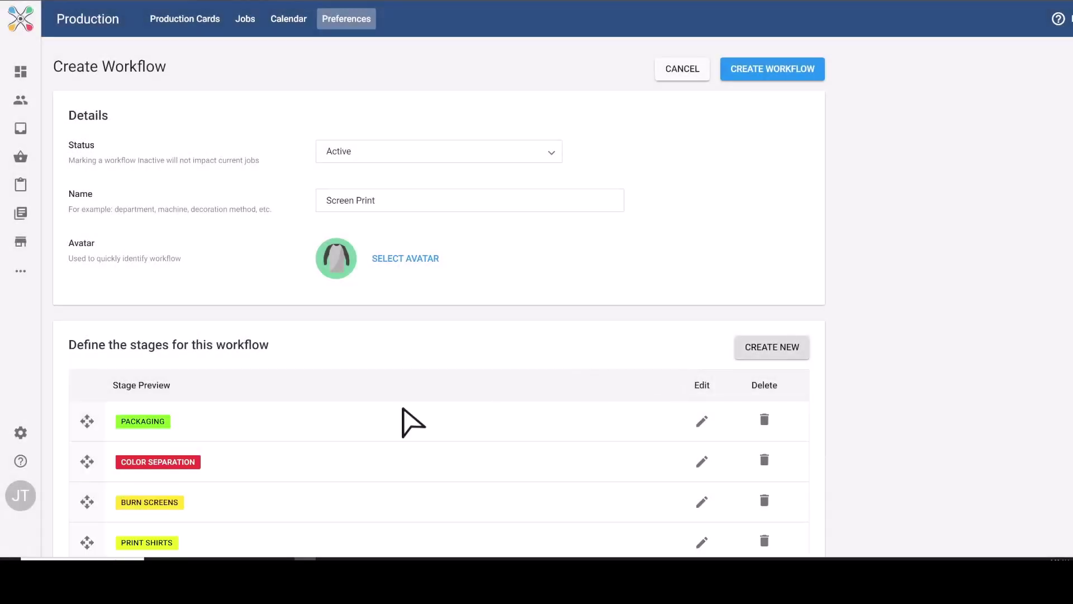
left_click_drag(196, 422, 193, 545)
scroll(311, 468, "down", 2)
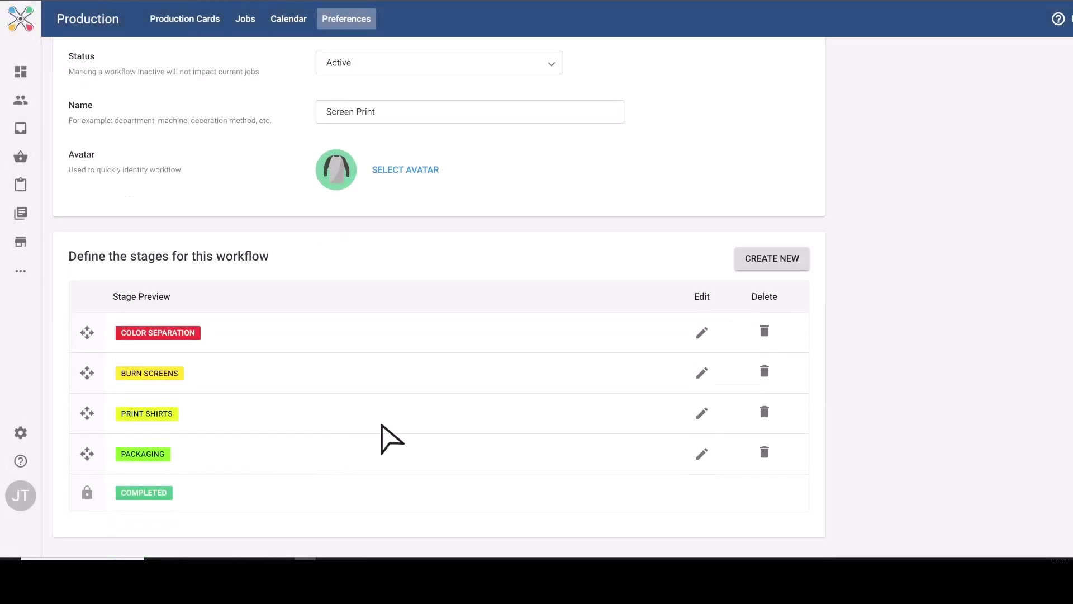
- Rename the workflow Screen Print -123, create it, and review its stages
scroll(807, 222, "up", 2)
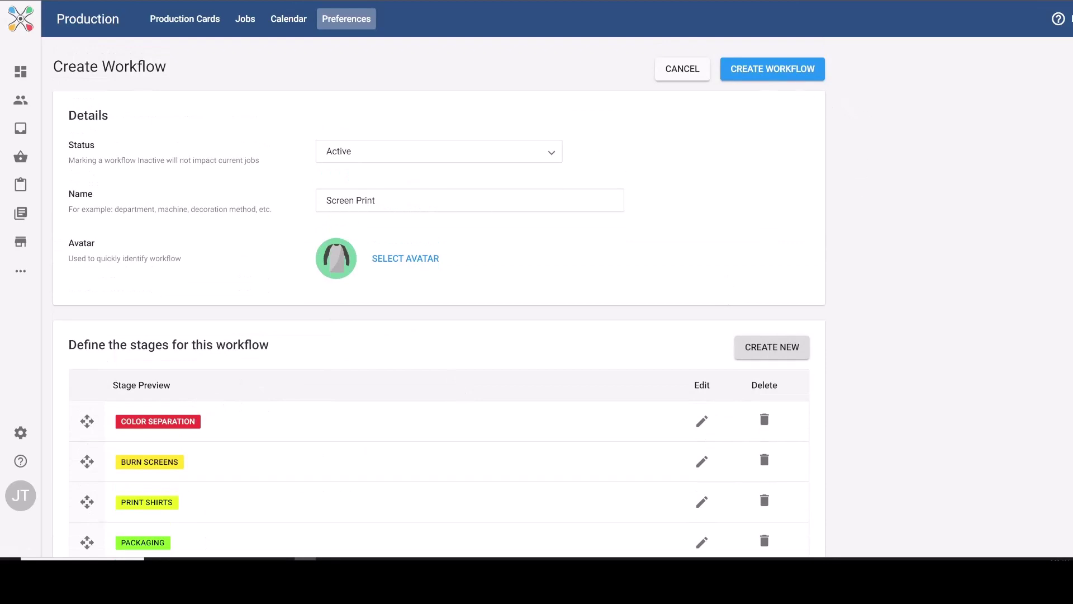
left_click(377, 200)
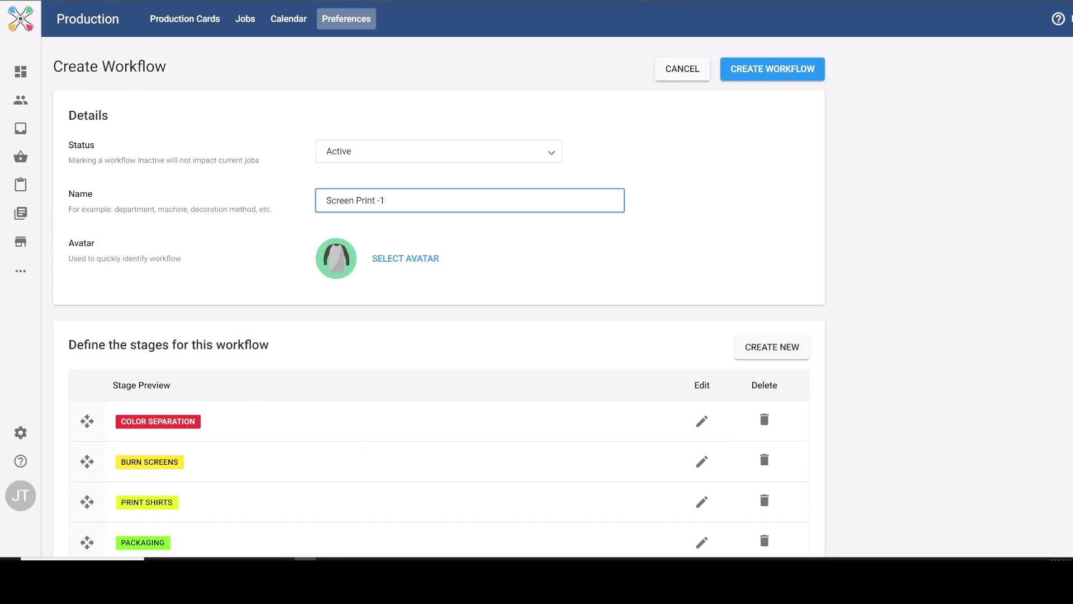
left_click(770, 68)
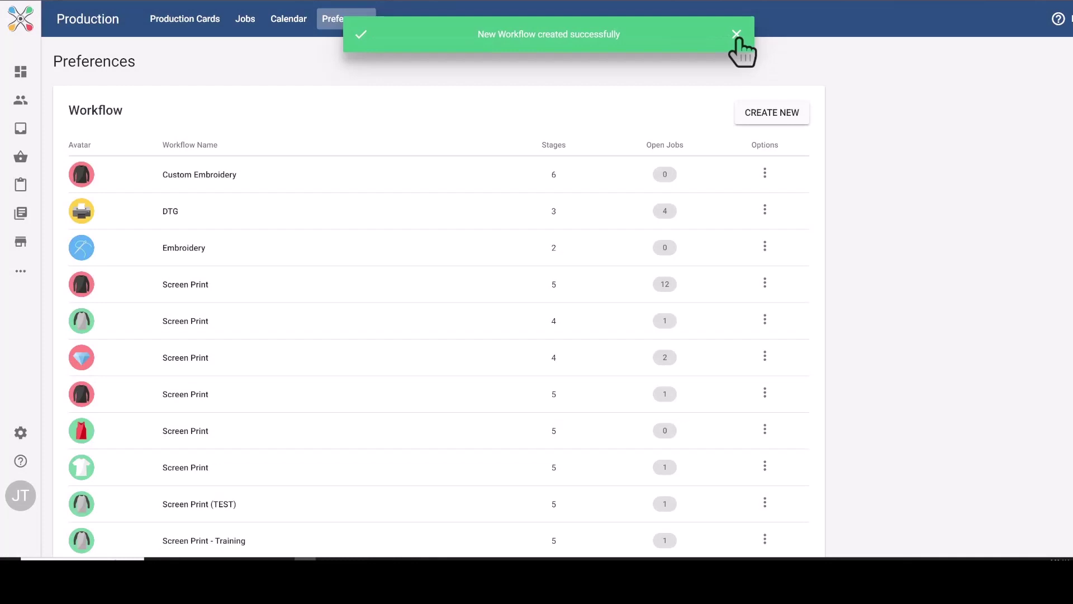
left_click(737, 34)
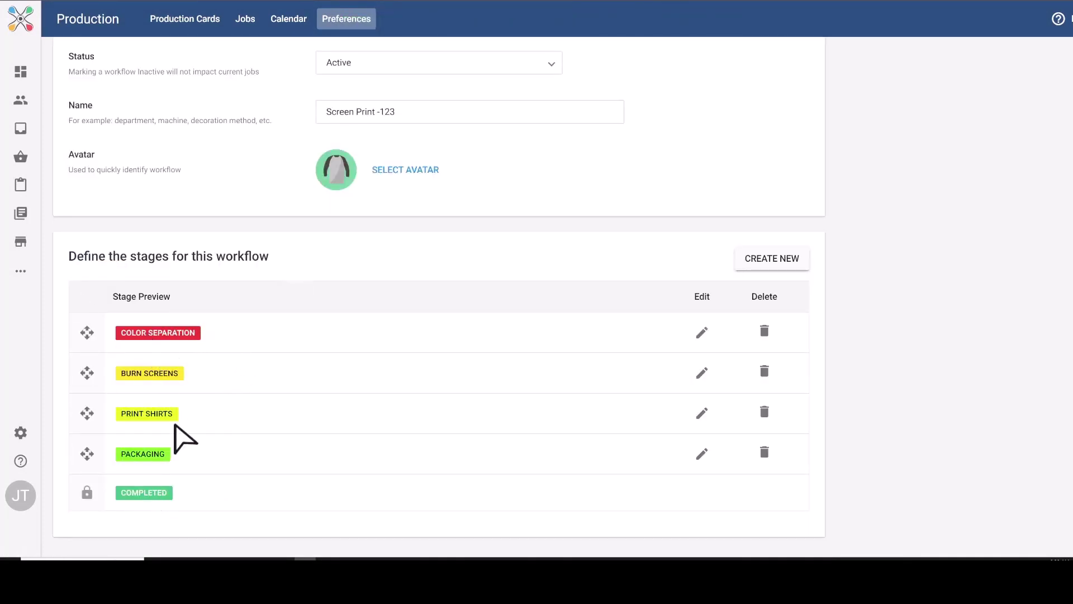
scroll(477, 309, "up", 2)
- Select both LOGO-INKSOFT-9bdca production cards and start a job for them with the Screen Print -123 workflow
left_click(185, 18)
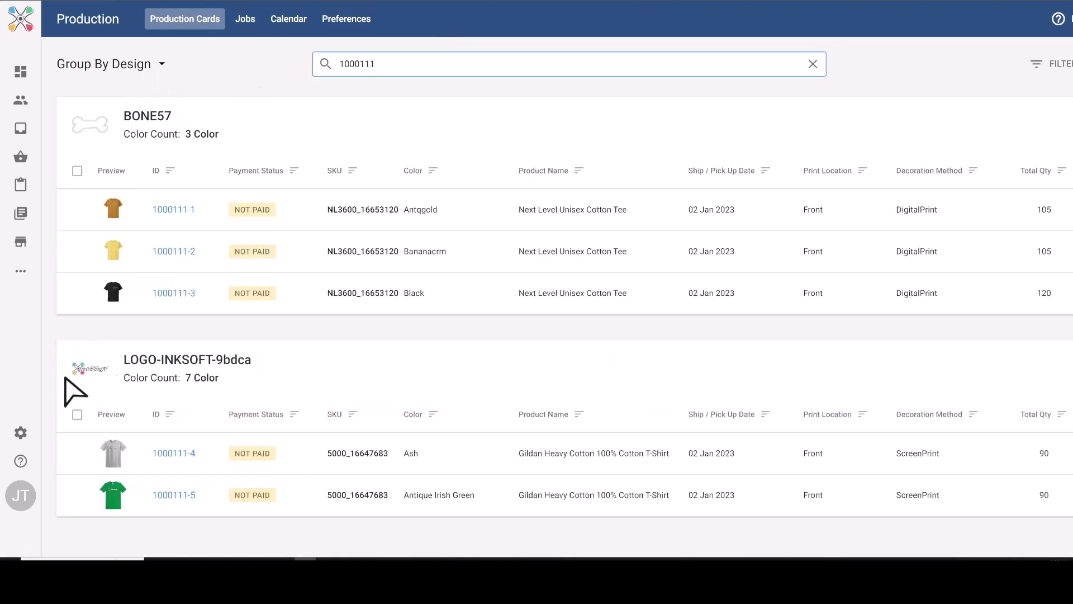
left_click(77, 415)
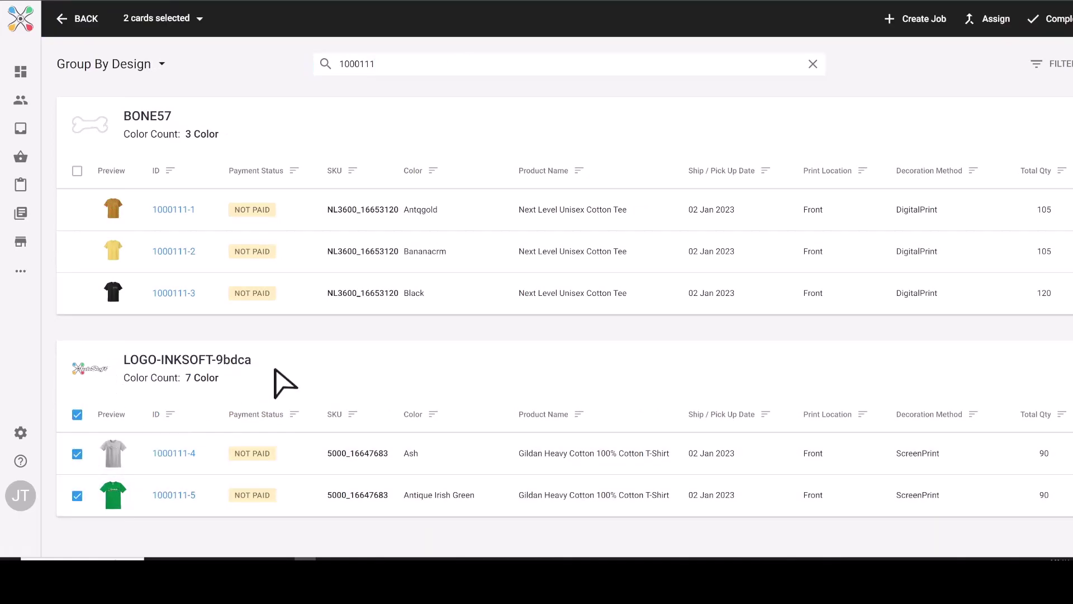
left_click(921, 28)
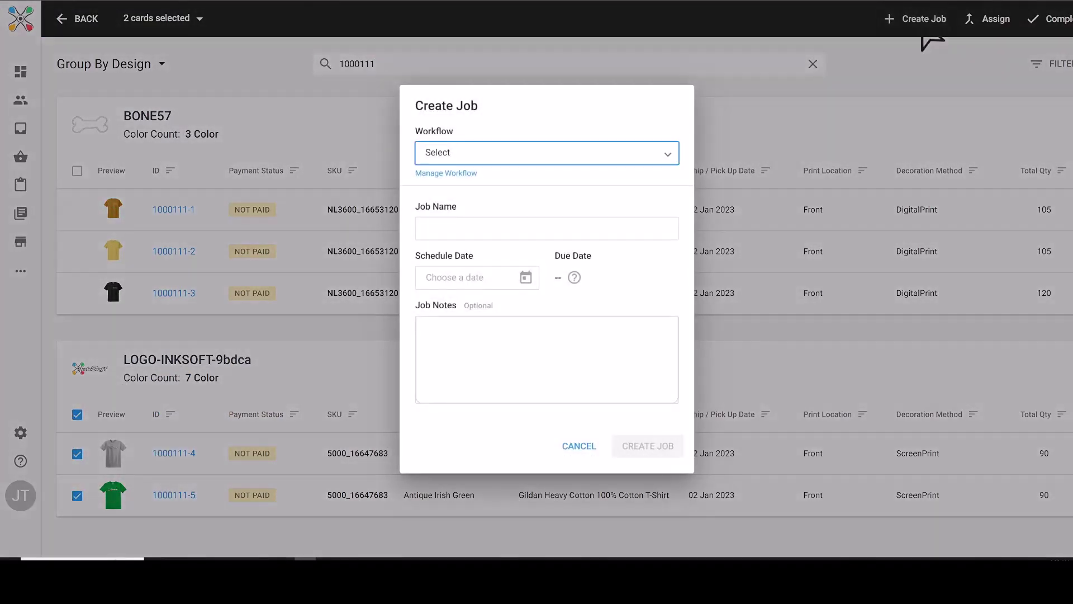
left_click(475, 162)
scroll(515, 211, "down", 4)
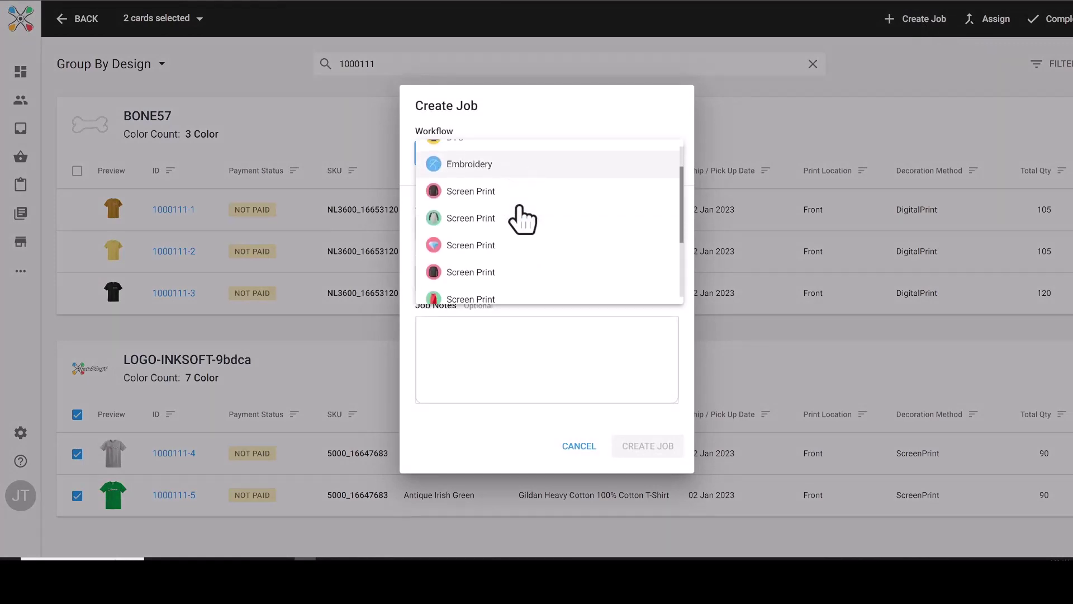
left_click(517, 291)
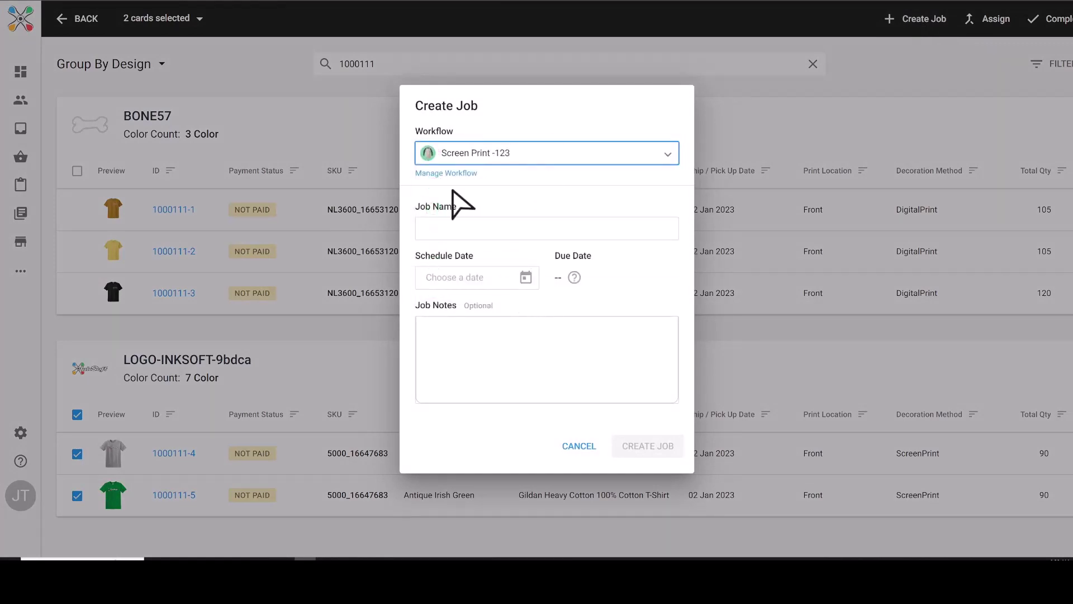
- Name the job Test Job, schedule it for 24 May 2023, add the job note TEST, and create it
left_click(463, 228)
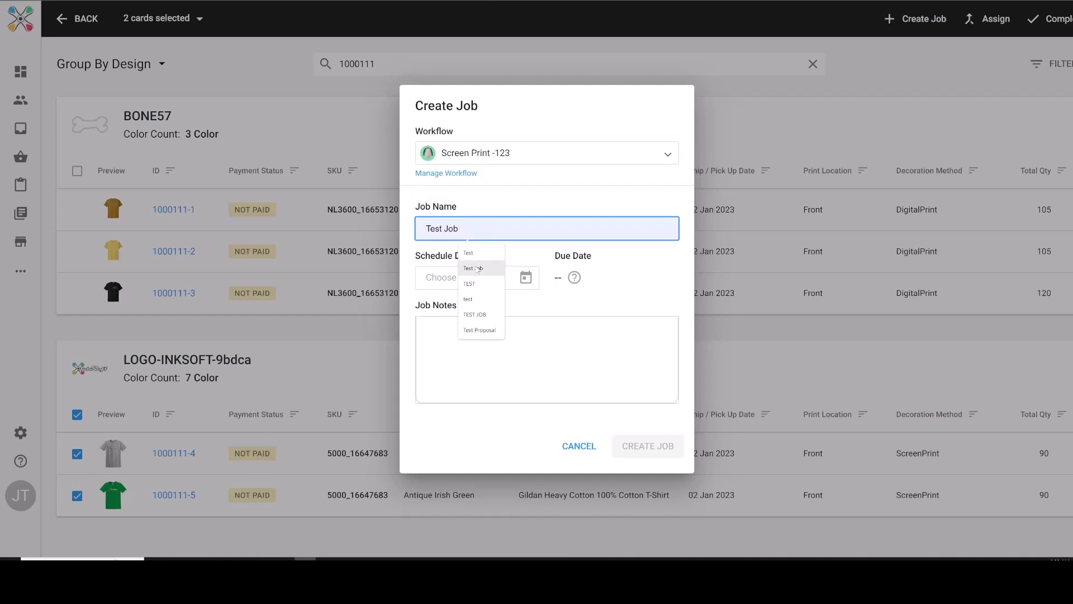
left_click(477, 268)
left_click(528, 278)
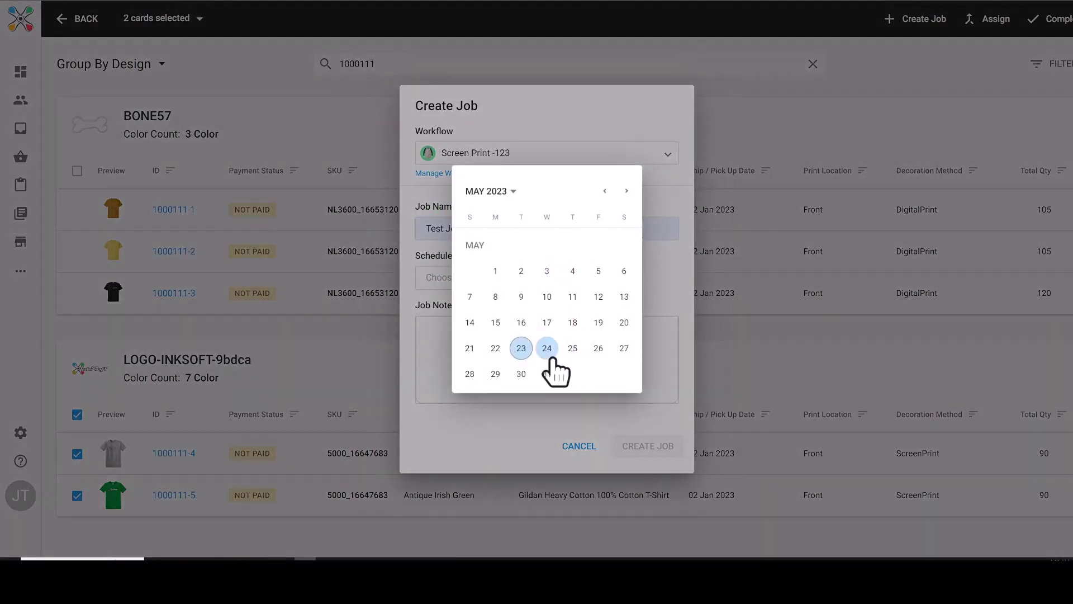
left_click(547, 349)
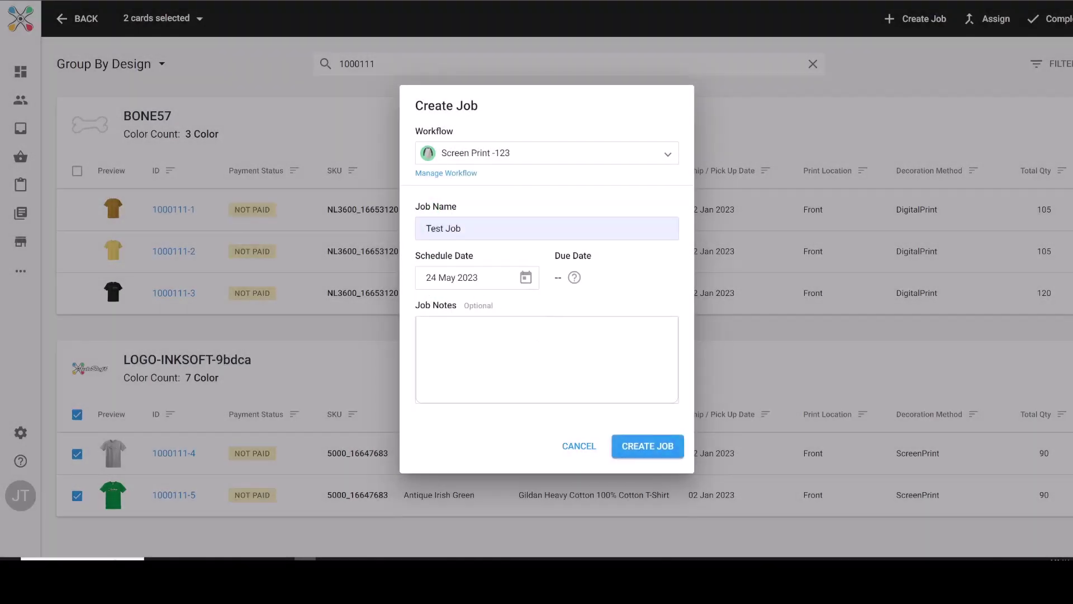
left_click_drag(573, 281, 557, 280)
left_click(604, 338)
type("TEST")
left_click(637, 448)
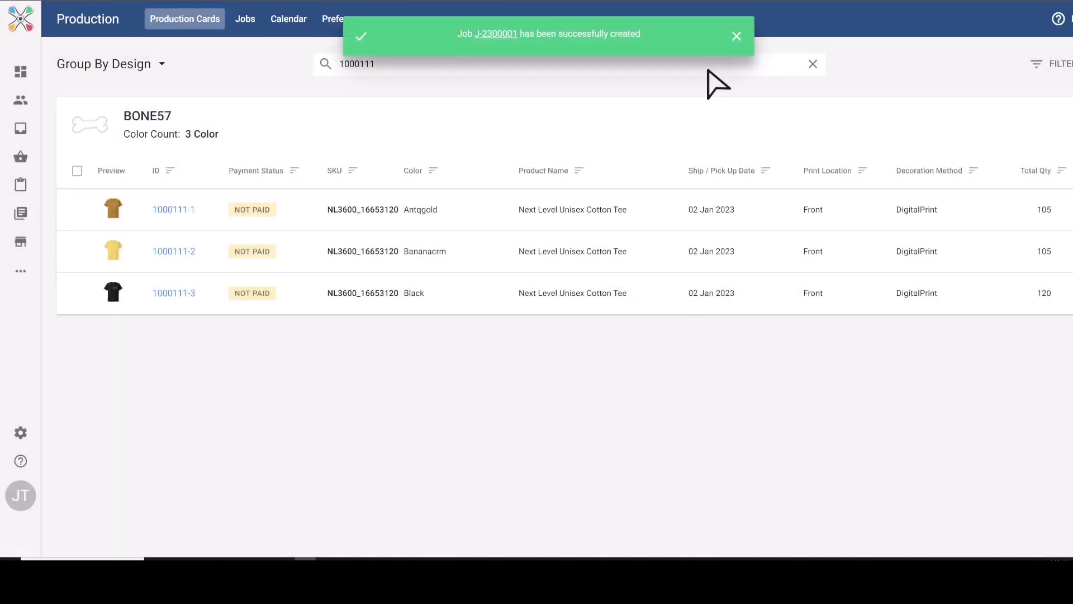
- Open the newly created Test Job from the list of open jobs
left_click(246, 20)
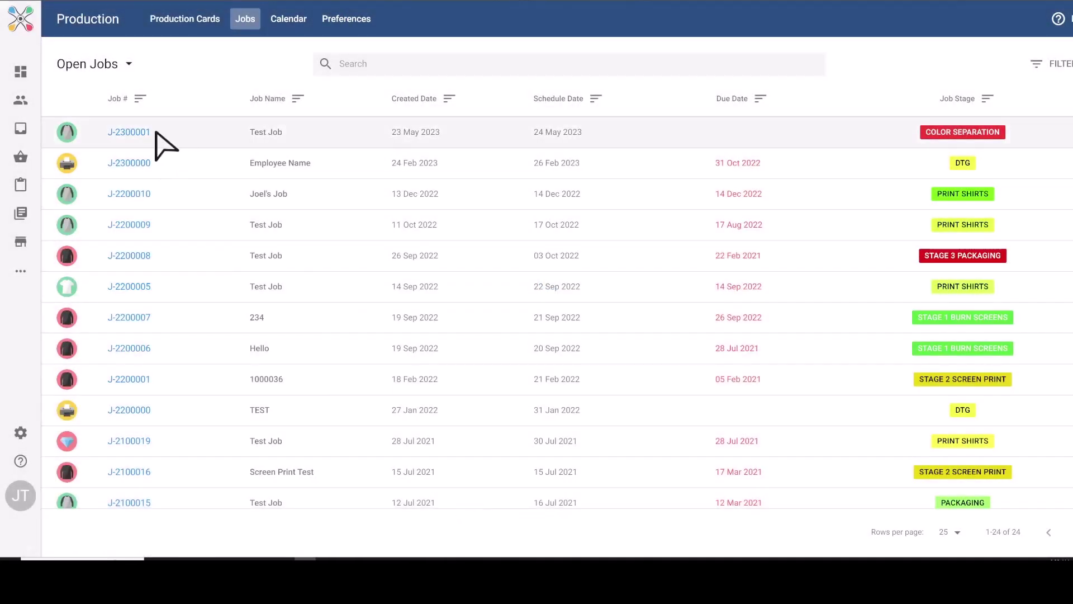
left_click_drag(156, 134, 102, 137)
left_click(129, 133)
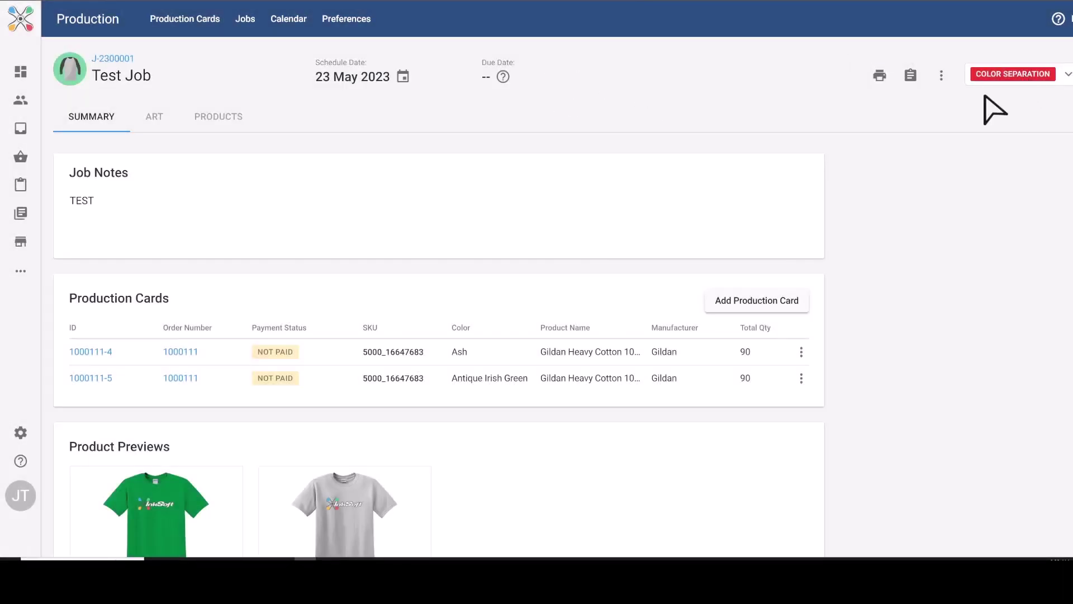
- Change the job's stage to Burn Screens and open its additional job options
left_click(1032, 73)
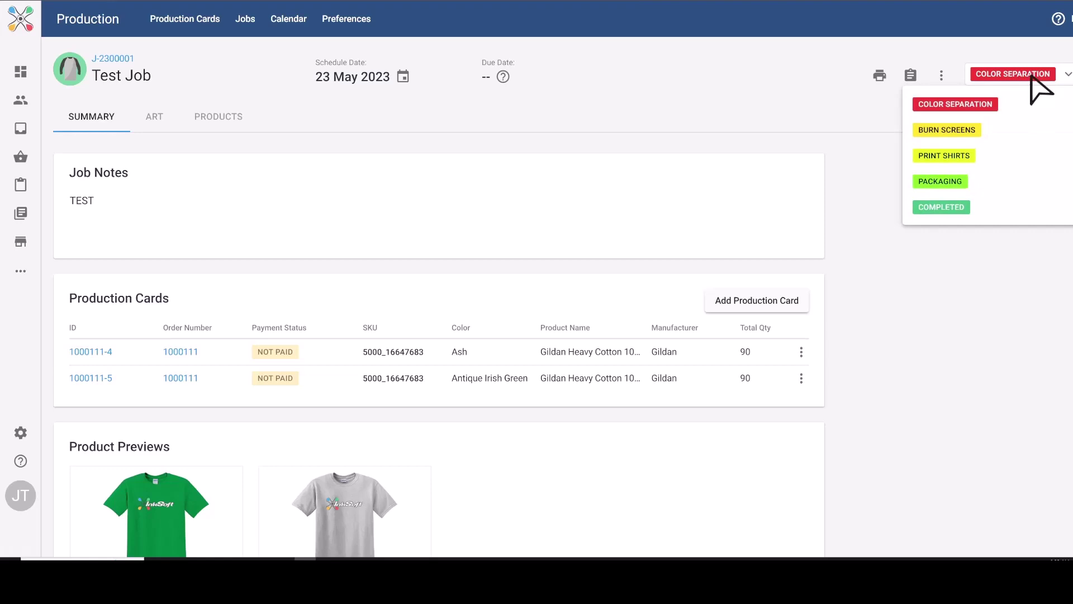
left_click(947, 132)
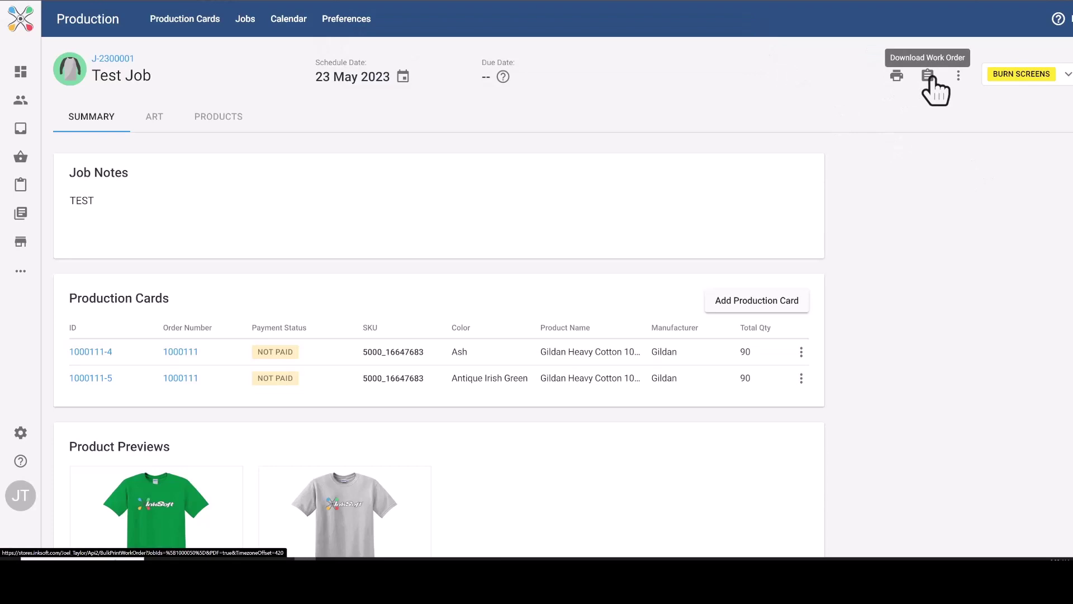
left_click(959, 77)
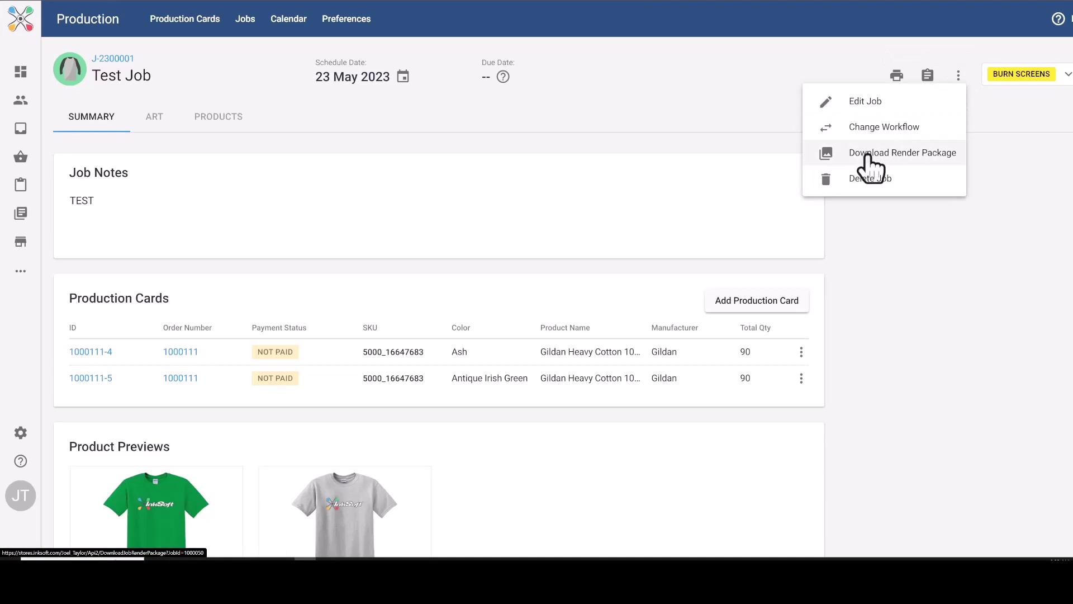
- Close the job options and review the Test Job's summary, art colors and attachments, and products
left_click(931, 255)
scroll(167, 196, "down", 2)
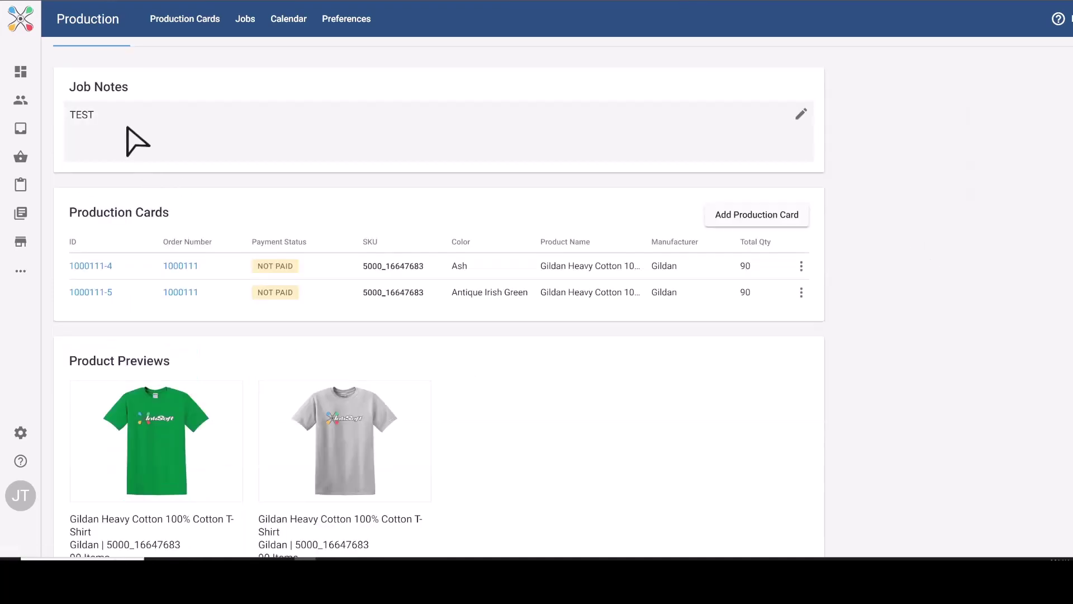
scroll(145, 146, "up", 2)
left_click(155, 116)
scroll(304, 408, "down", 2)
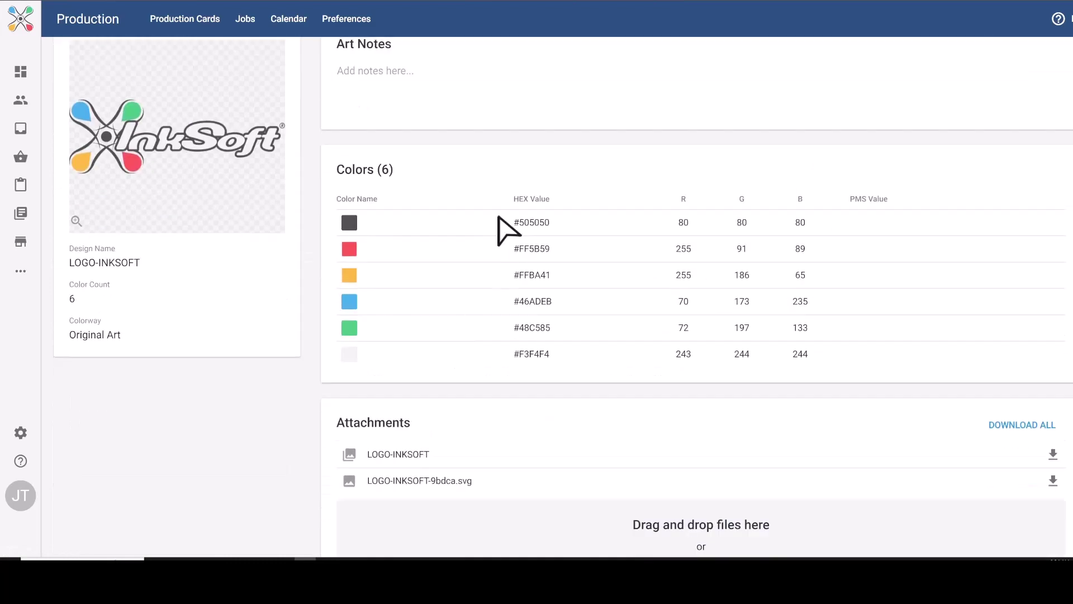
left_click_drag(504, 227, 870, 356)
scroll(211, 120, "up", 3)
left_click(214, 116)
scroll(443, 402, "down", 10)
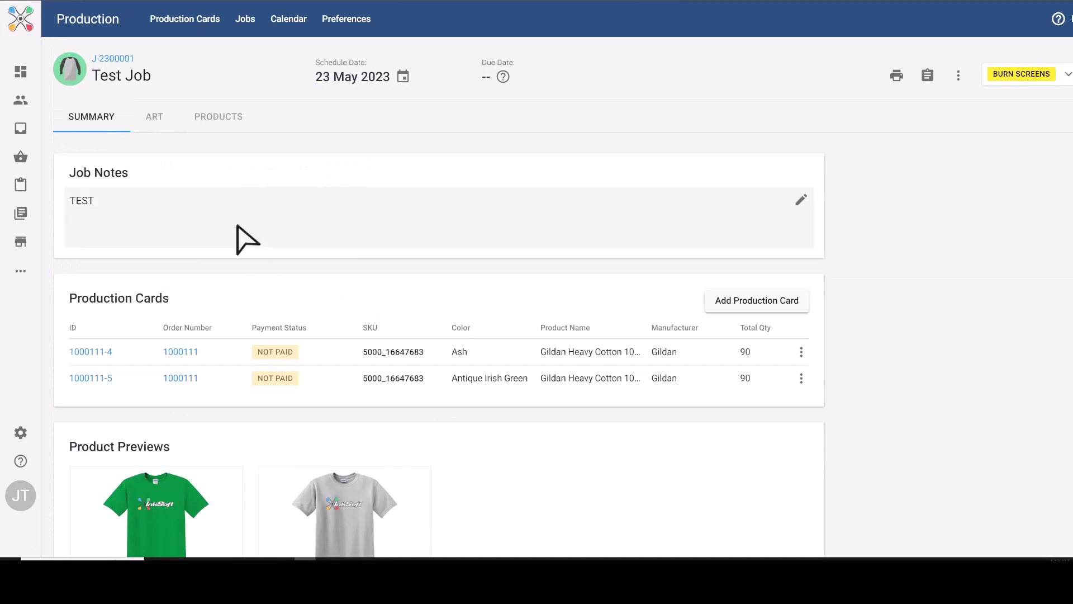
- Show the production calendar in Month View and select 24 May 2023 to view its scheduled jobs
left_click(289, 20)
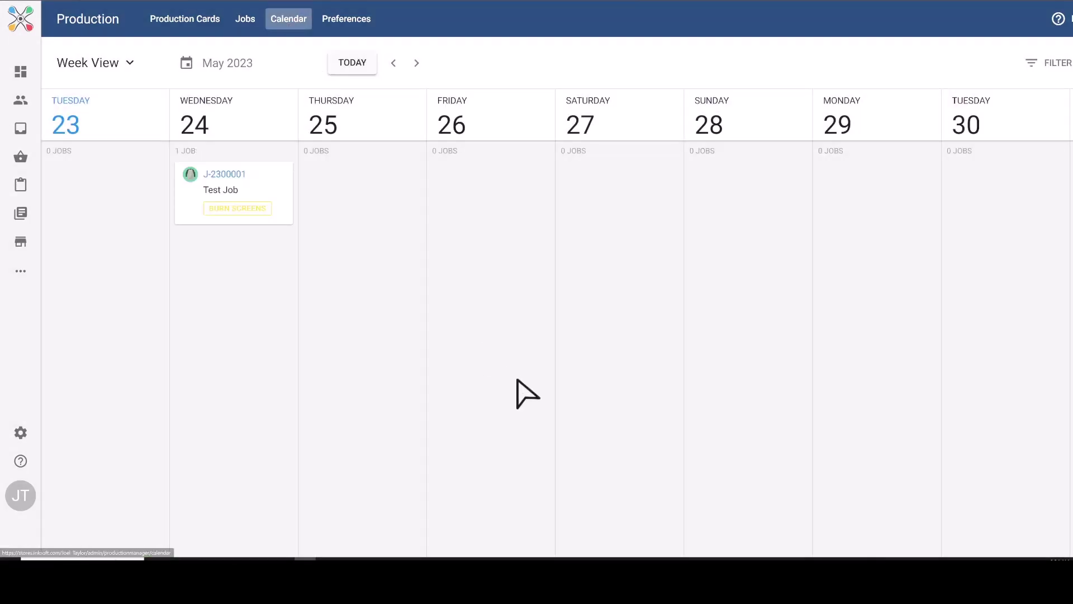
left_click(126, 65)
left_click(85, 124)
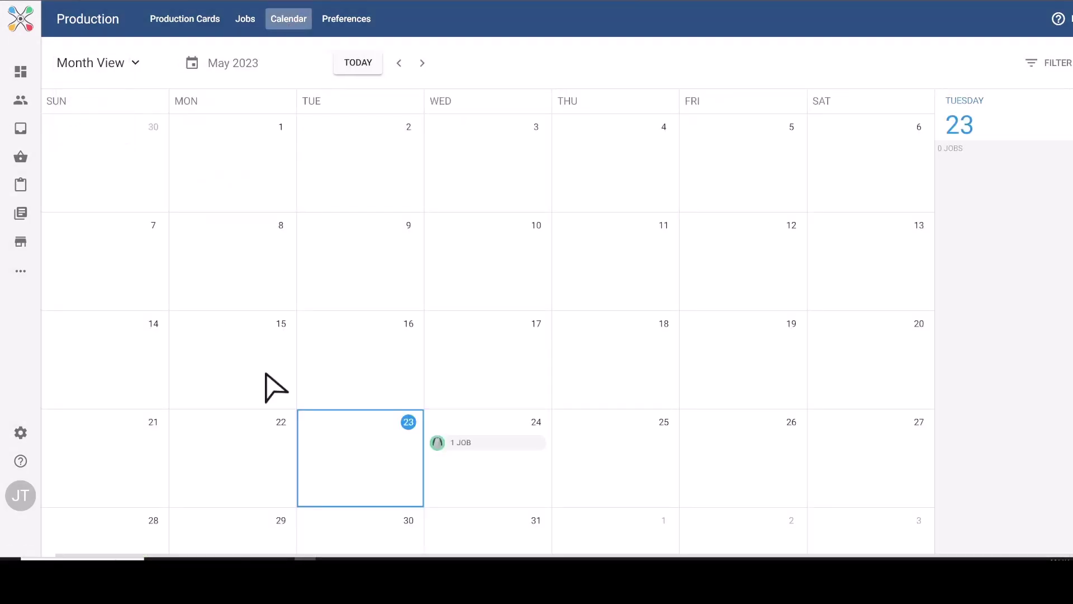
left_click(478, 460)
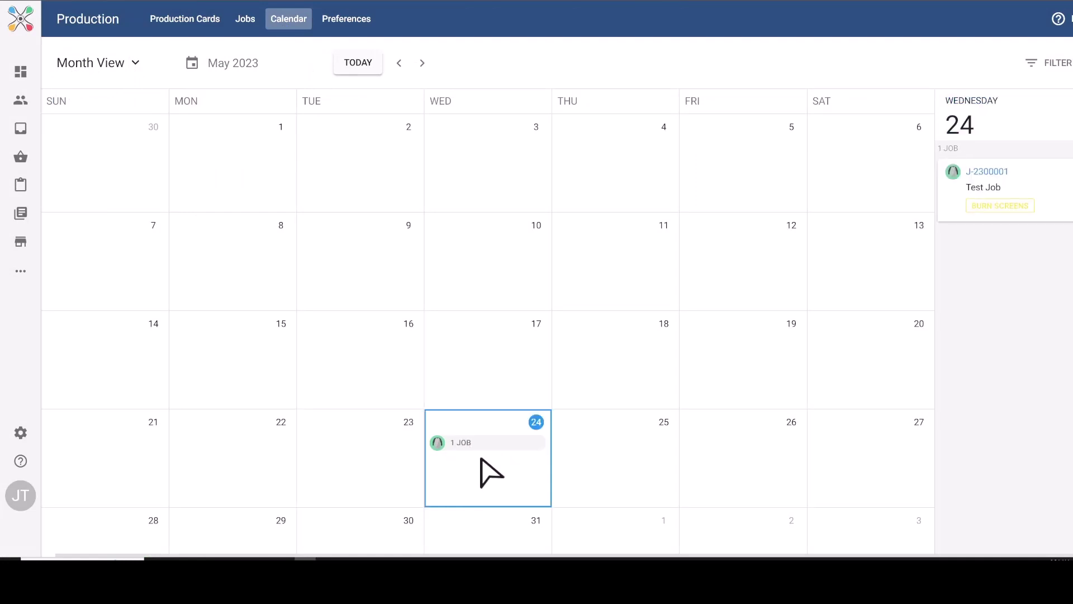
- Open Test Job from the calendar's day list and change its stage to Print Shirts
left_click(985, 174)
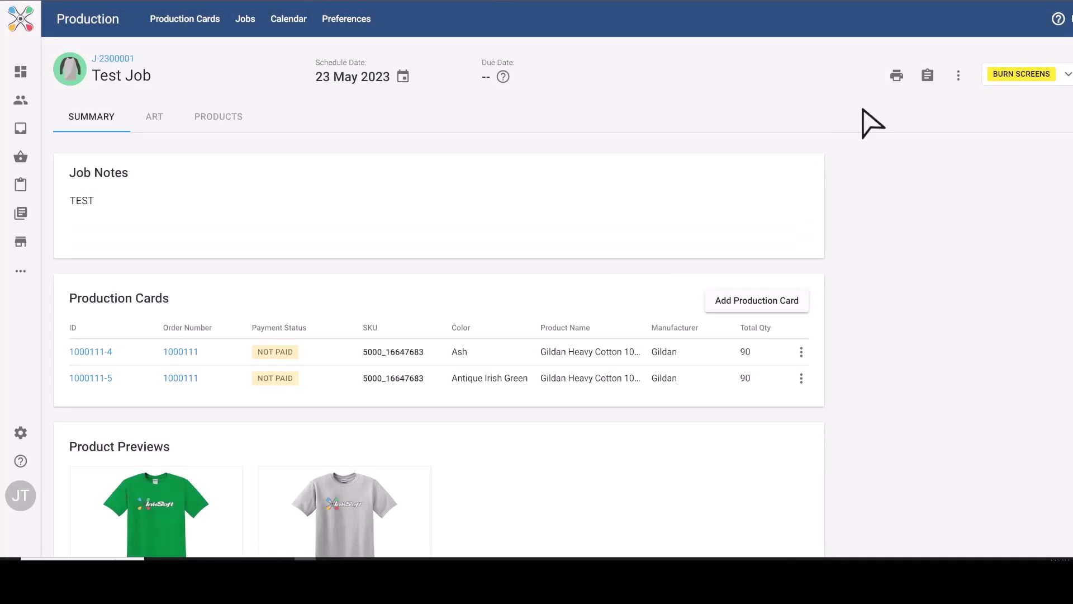
left_click(1027, 77)
left_click(946, 155)
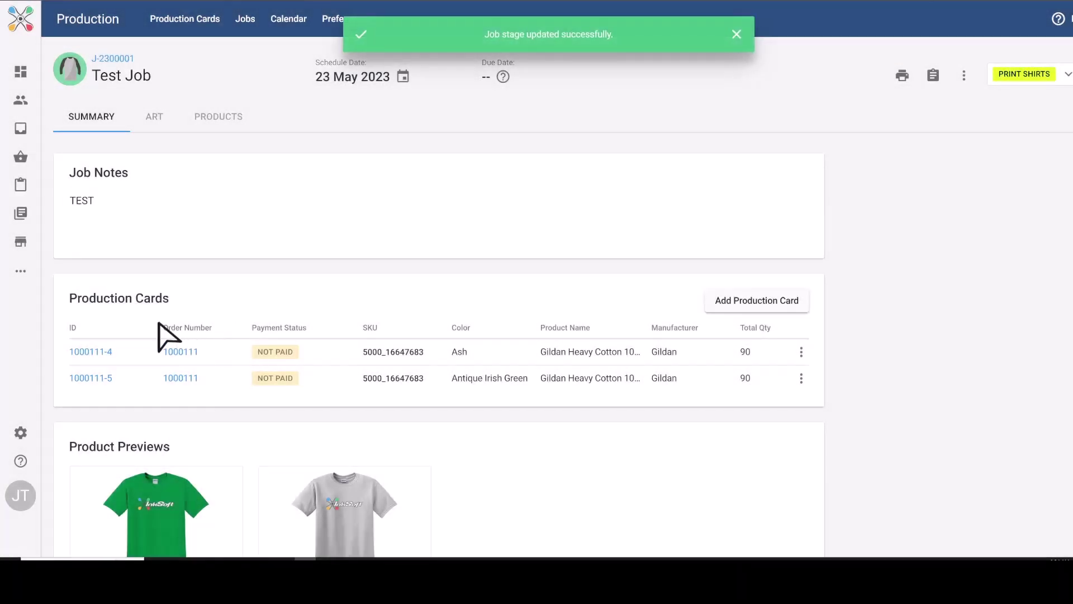
- Open the order linked to the job's production cards and review each item's receiving status and production stage
left_click_drag(158, 323, 219, 323)
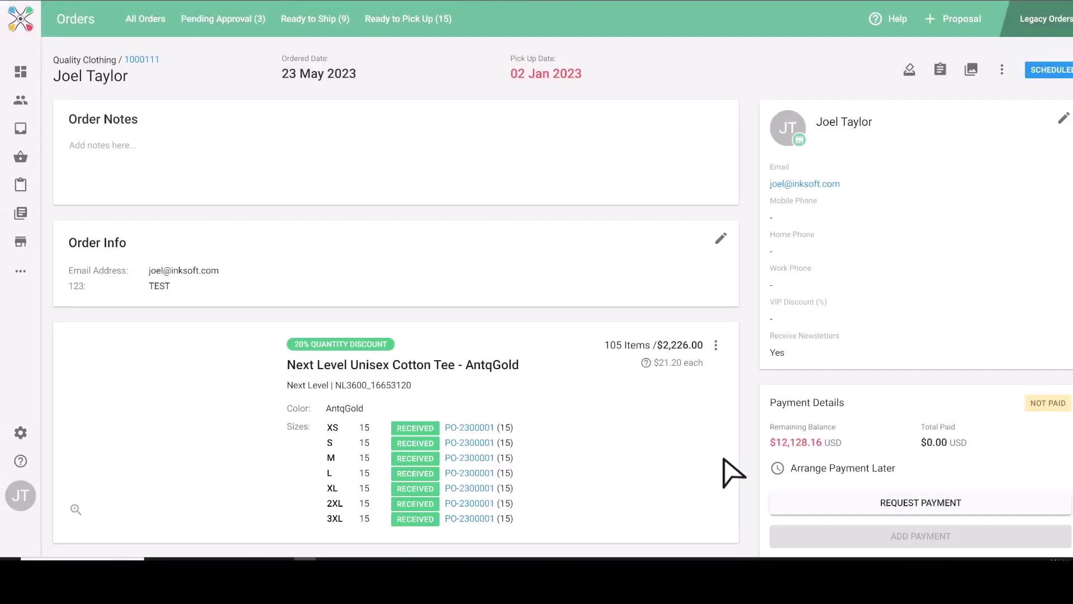
scroll(517, 369, "down", 3)
left_click_drag(399, 255, 569, 346)
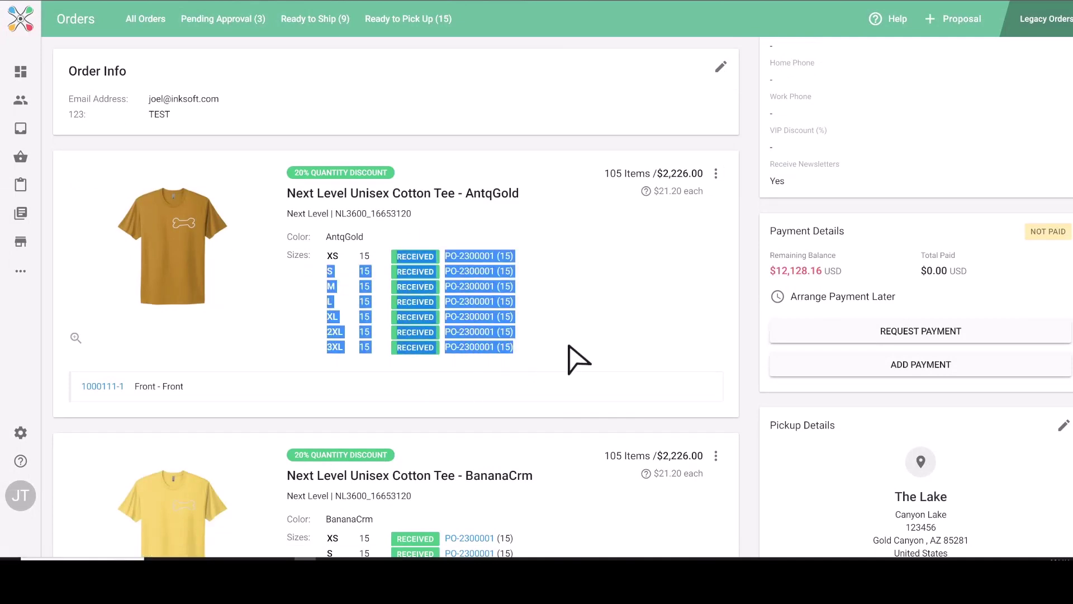
left_click(523, 285)
scroll(570, 357, "down", 10)
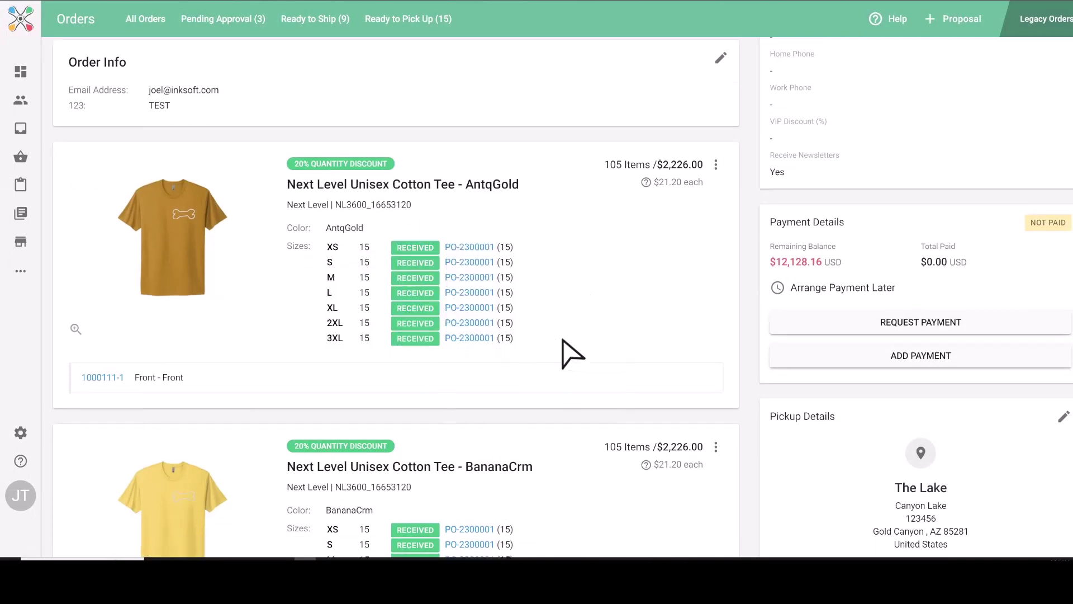
scroll(615, 439, "down", 4)
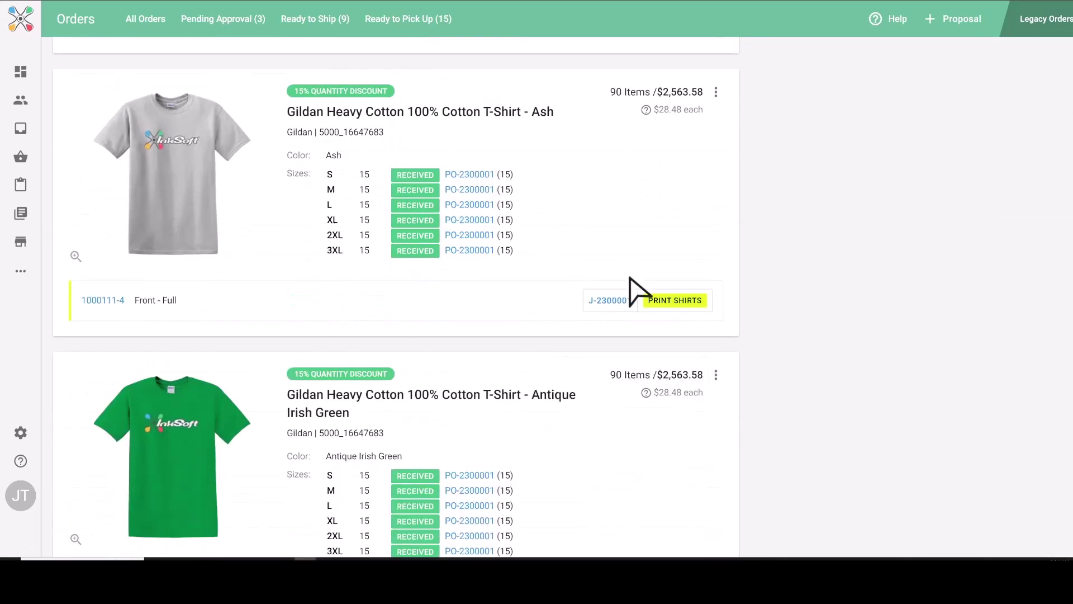
left_click_drag(648, 302, 721, 305)
scroll(875, 389, "down", 5)
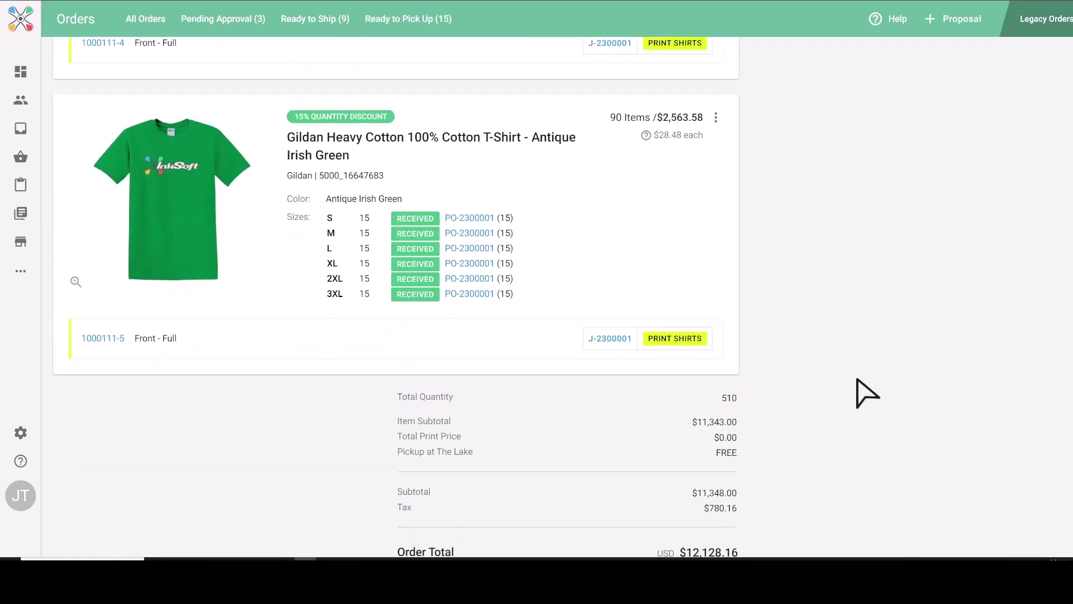
scroll(867, 438, "up", 12)
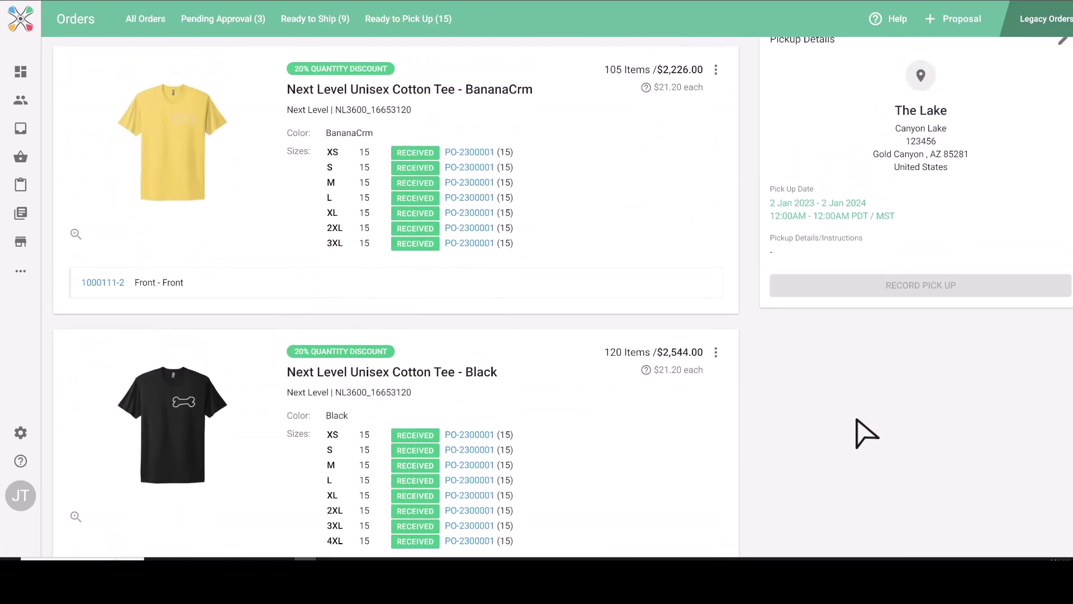
scroll(866, 433, "up", 5)
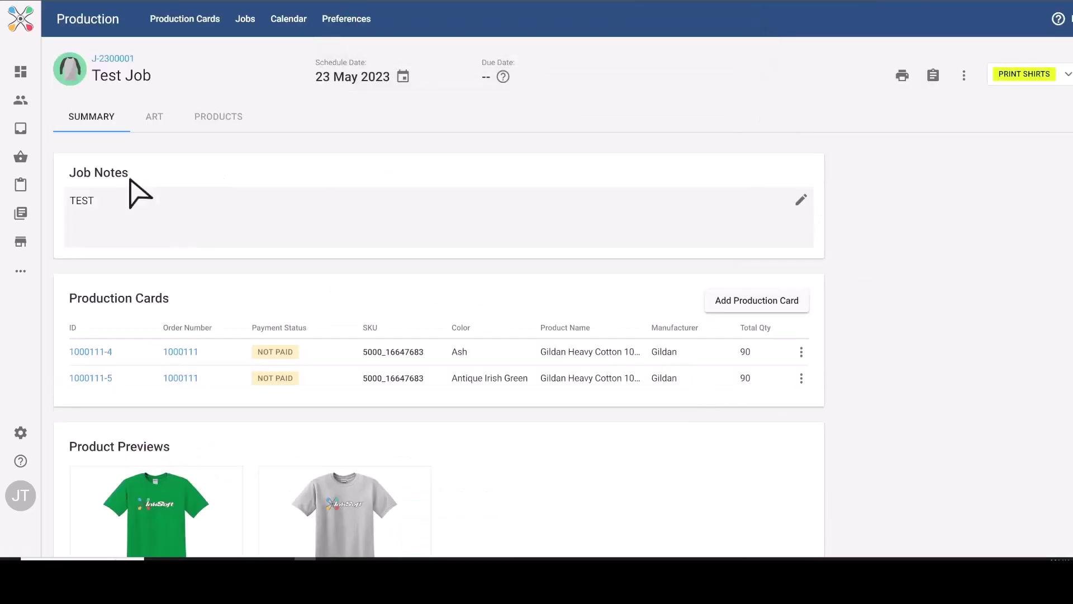
- Search the production cards by the order number and select all cards in the BONE57 design group
left_click(182, 22)
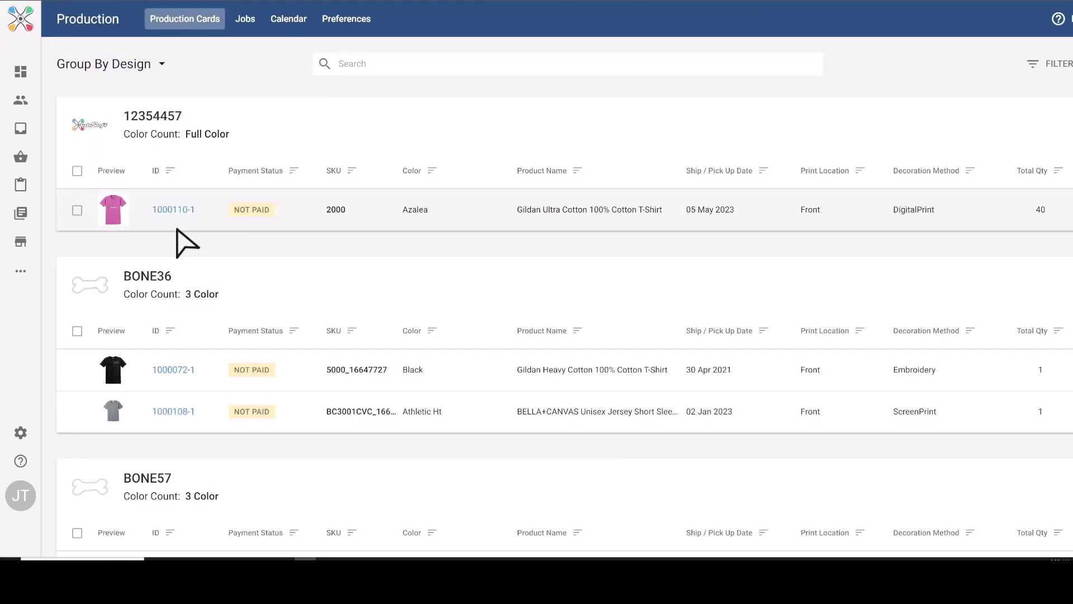
left_click(352, 64)
type("1000111")
key("Return")
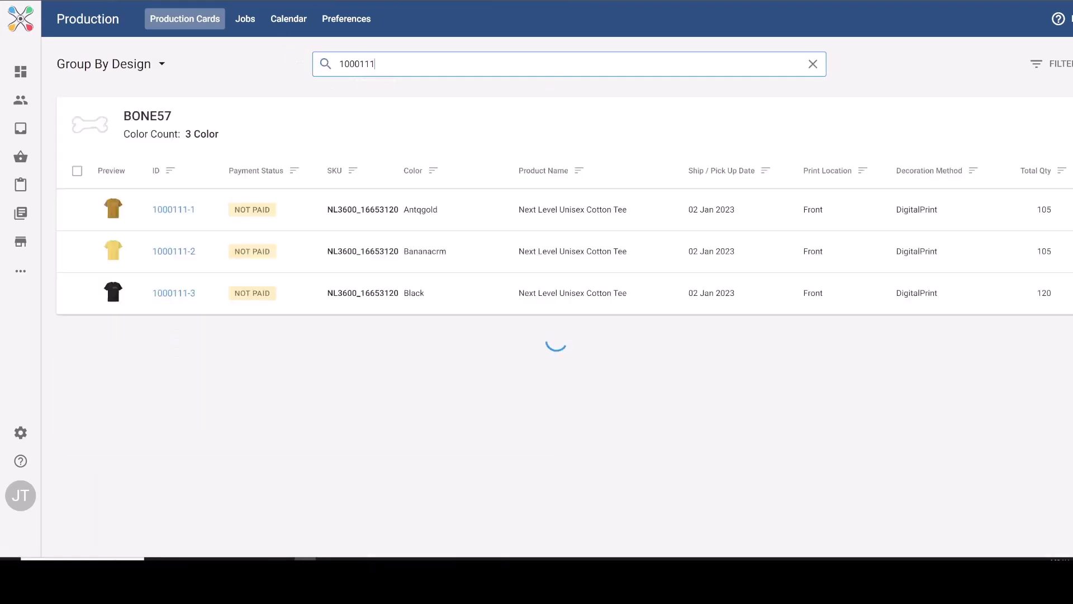
left_click(77, 171)
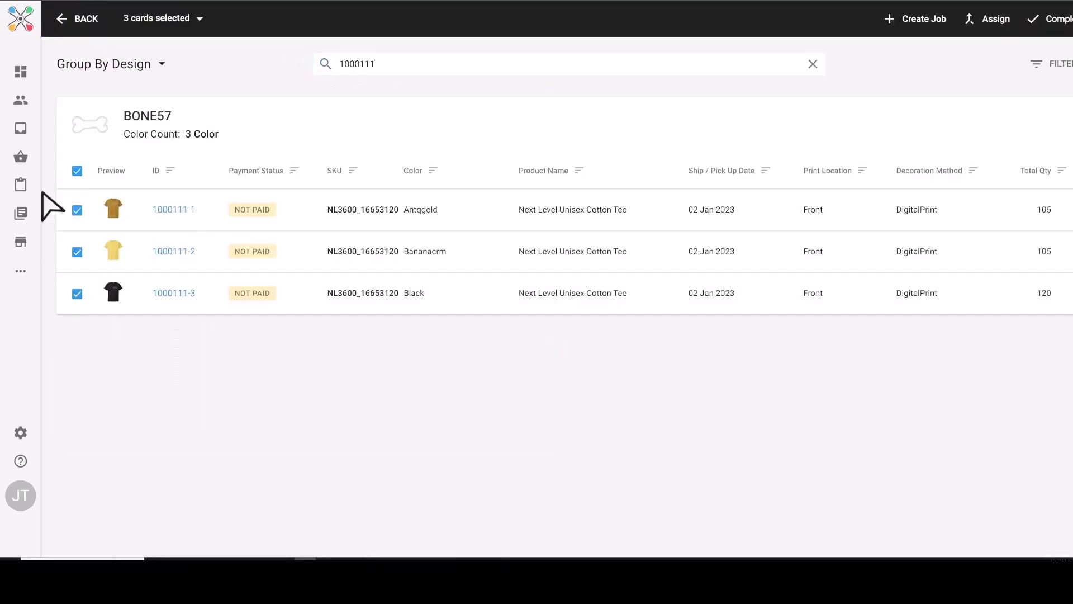
- Start creating a job for the selected BONE57 cards with the Embroidery workflow
left_click(921, 21)
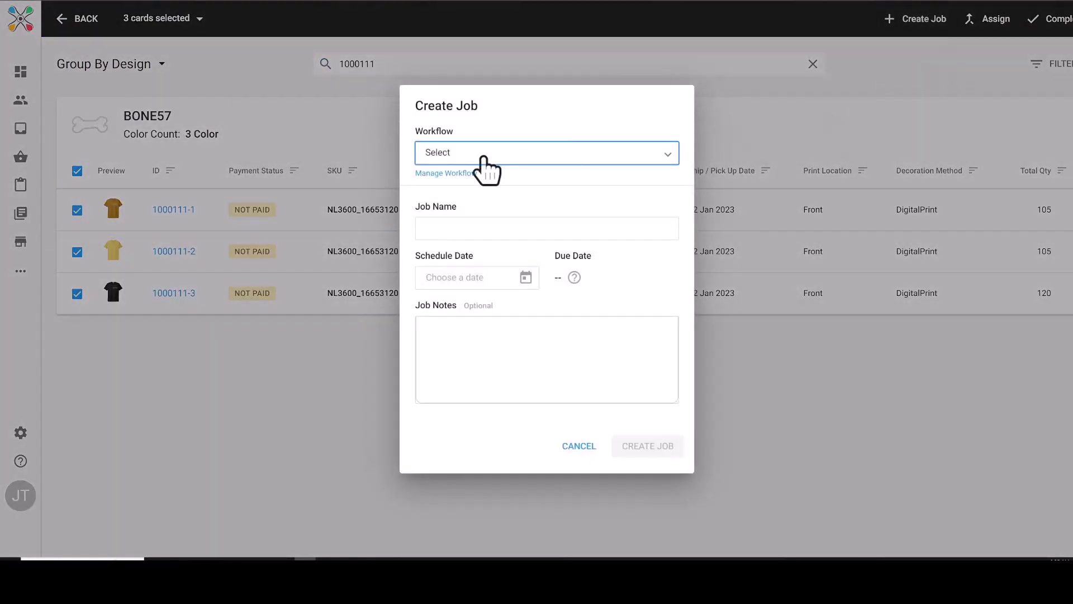
left_click(484, 167)
left_click(472, 207)
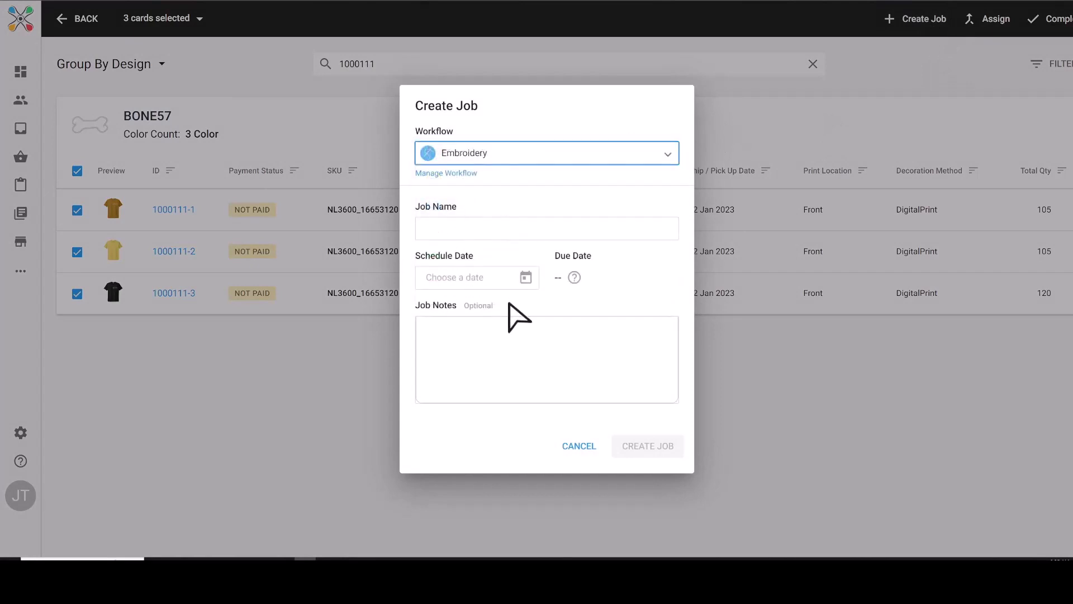